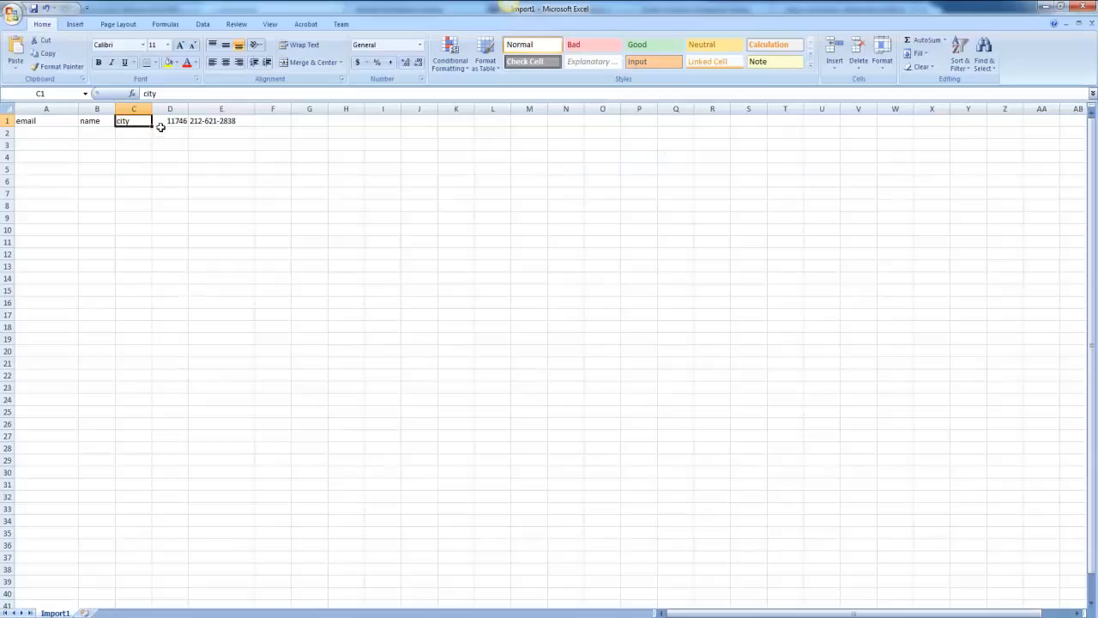
- Replace the value in cell D1 with the header Zipcode
click(56, 120)
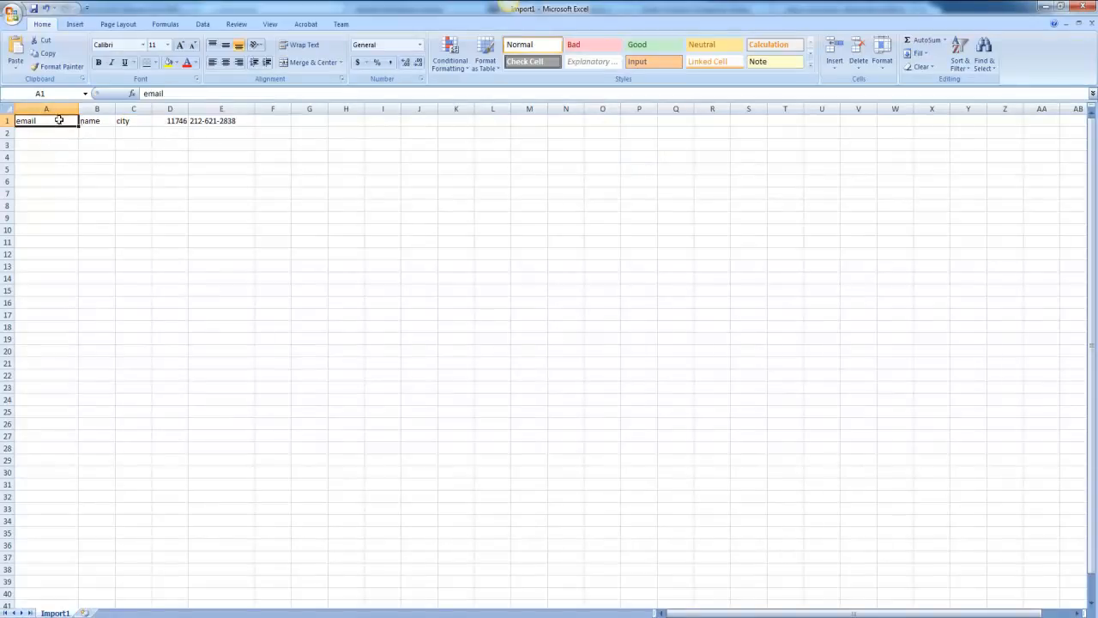
click(91, 120)
click(125, 120)
click(182, 120)
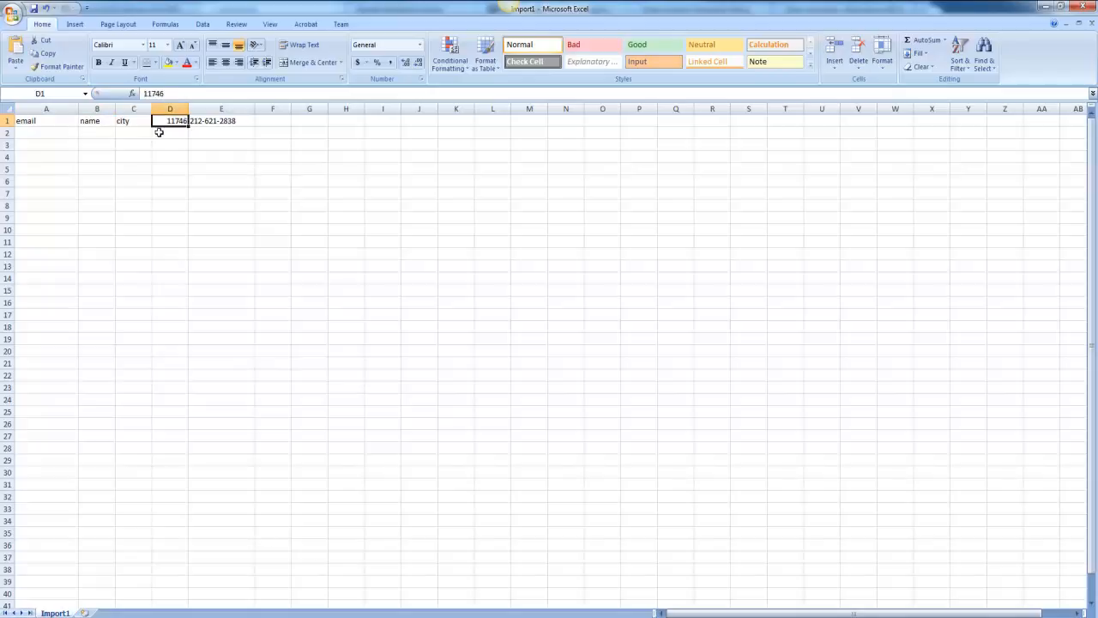
key(BackSpace)
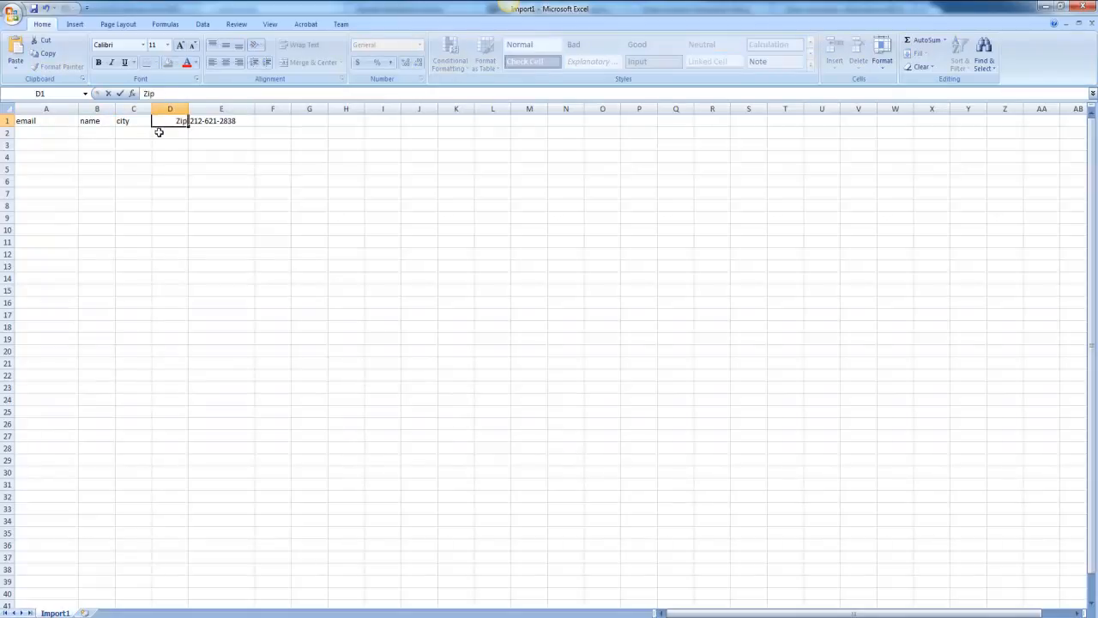
text(Zipcode)
click(204, 121)
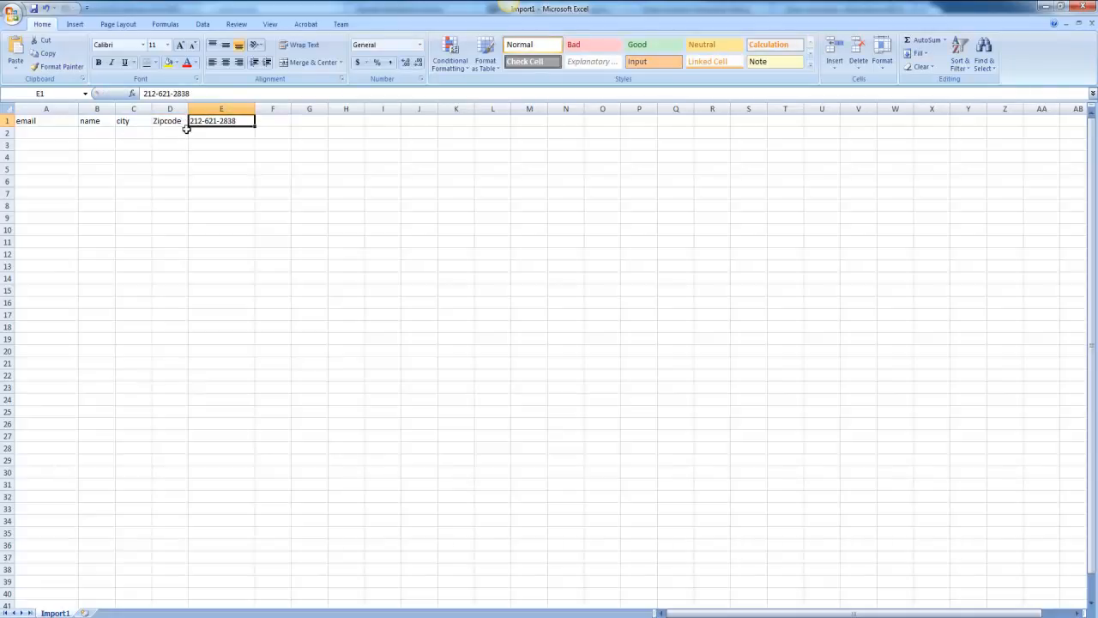
- Replace the phone number in cell E1 with the header phone
click(55, 133)
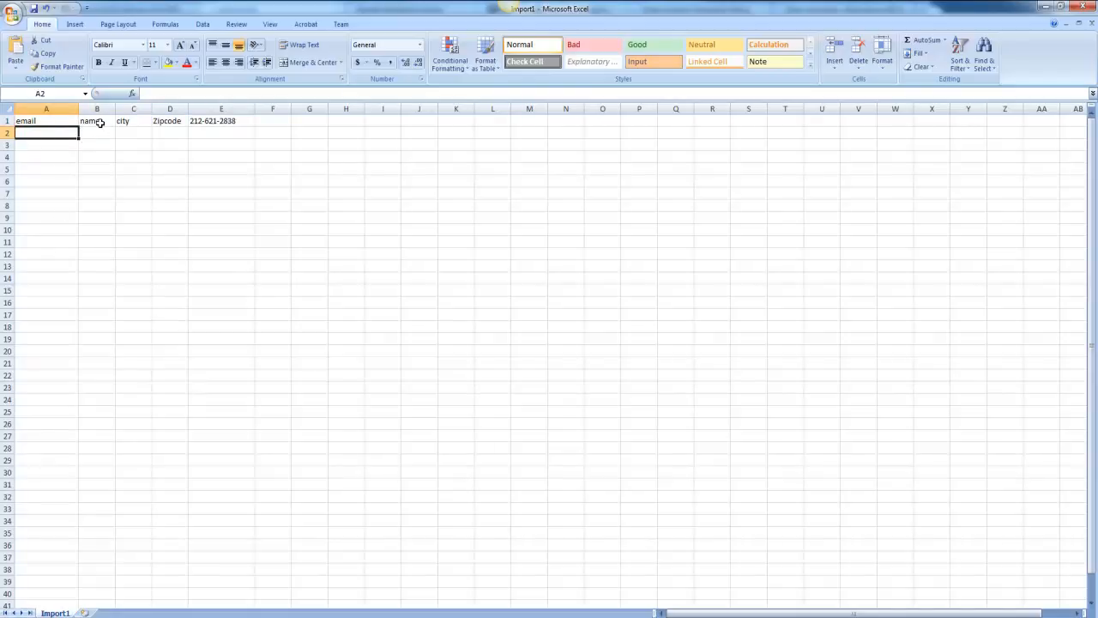
click(204, 123)
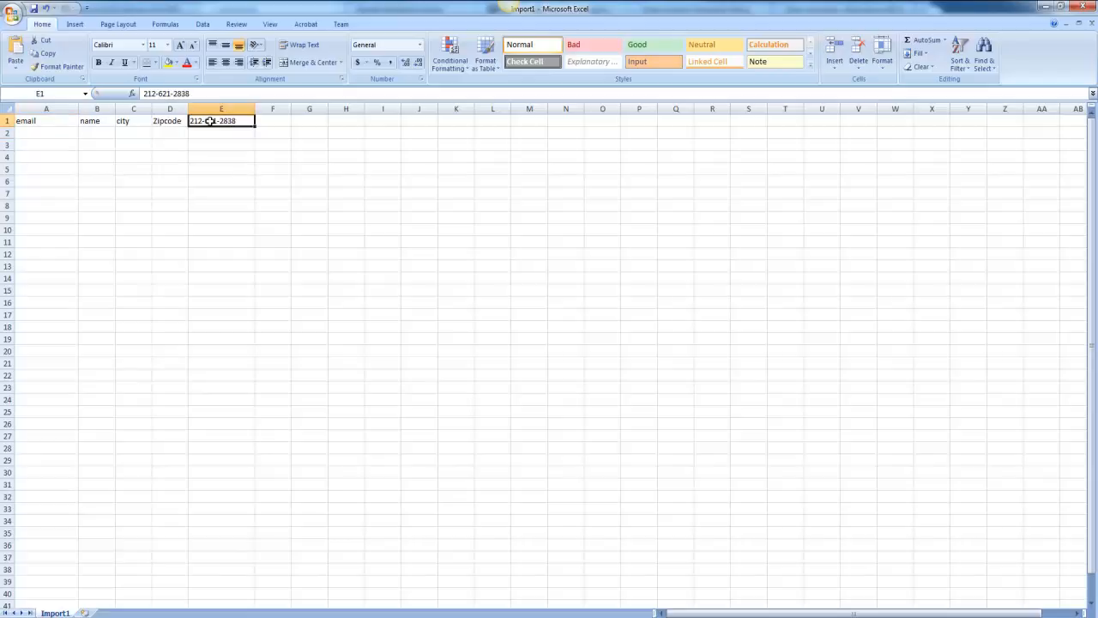
double_click(246, 122)
drag(246, 122, 181, 118)
text(phone)
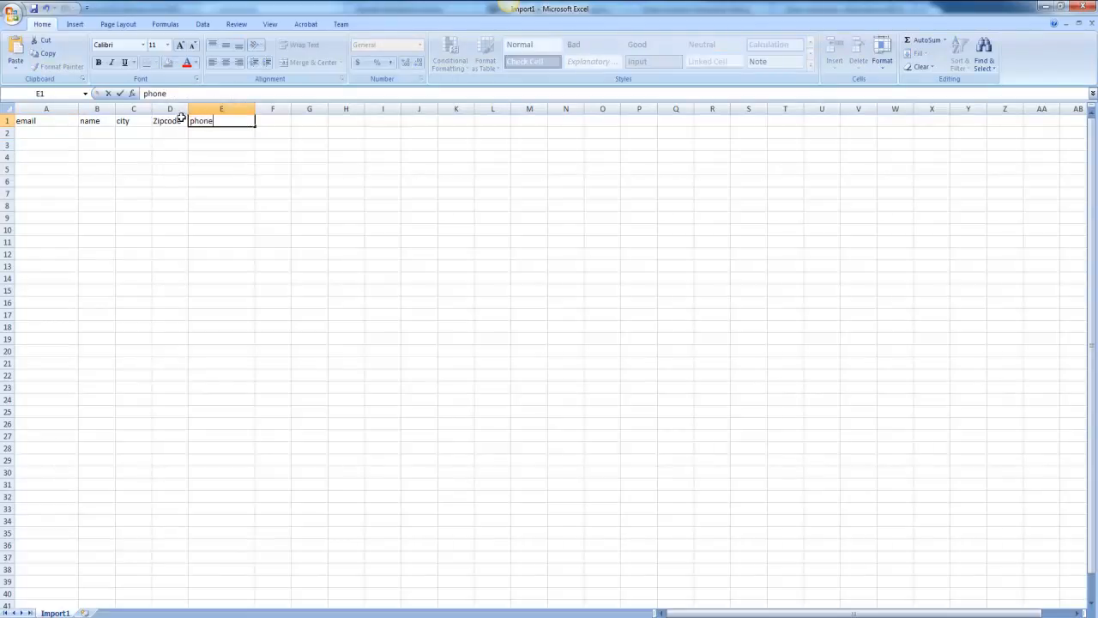
click(197, 130)
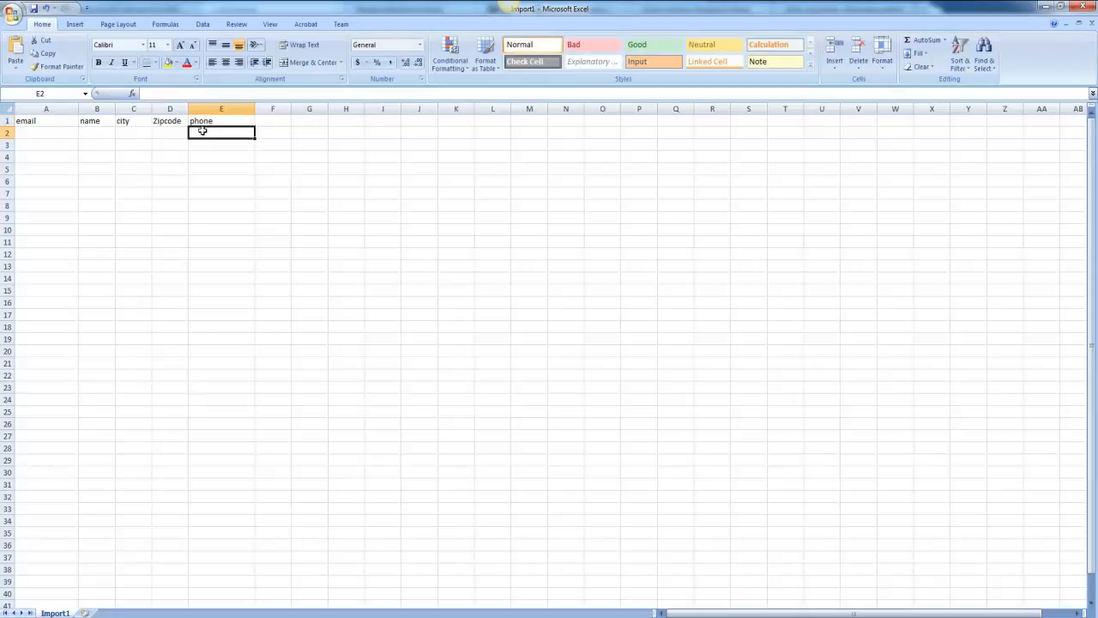
- Enter the area code prefix 212- in cell E2 under the phone header
double_click(203, 130)
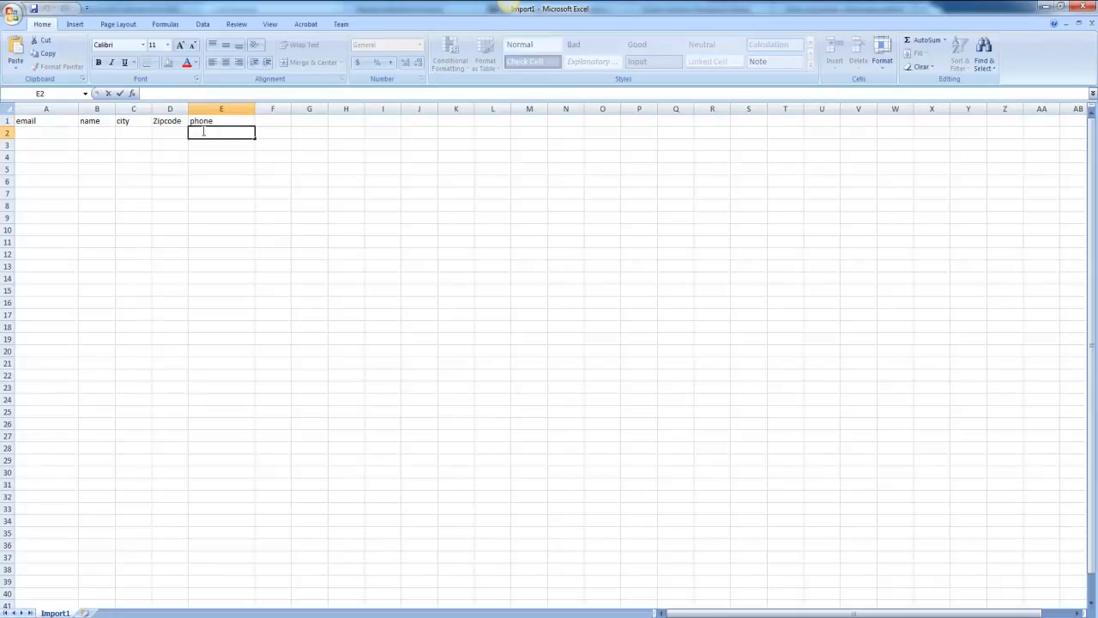
text(212-)
click(216, 143)
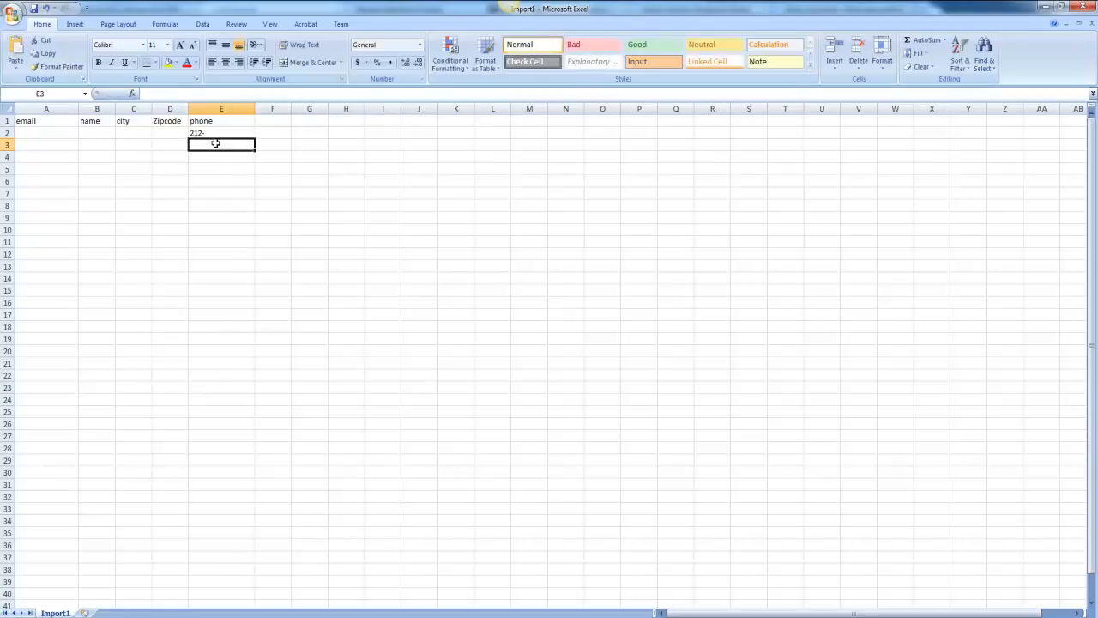
click(213, 166)
click(215, 137)
click(218, 142)
drag(217, 143, 225, 308)
click(54, 137)
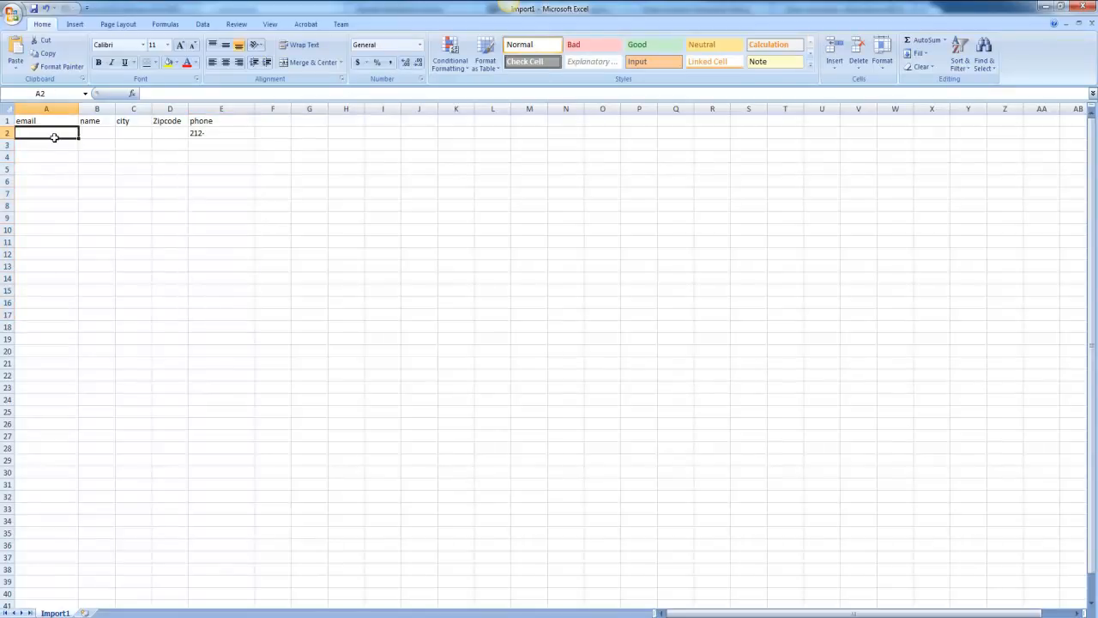
drag(54, 137, 69, 438)
click(99, 133)
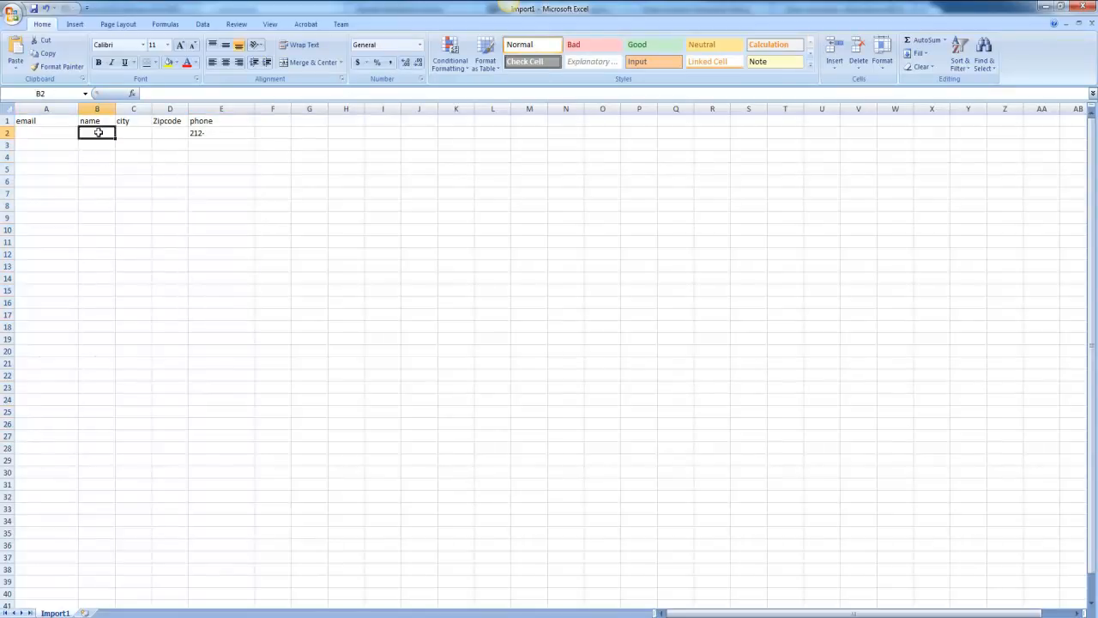
drag(98, 133, 97, 428)
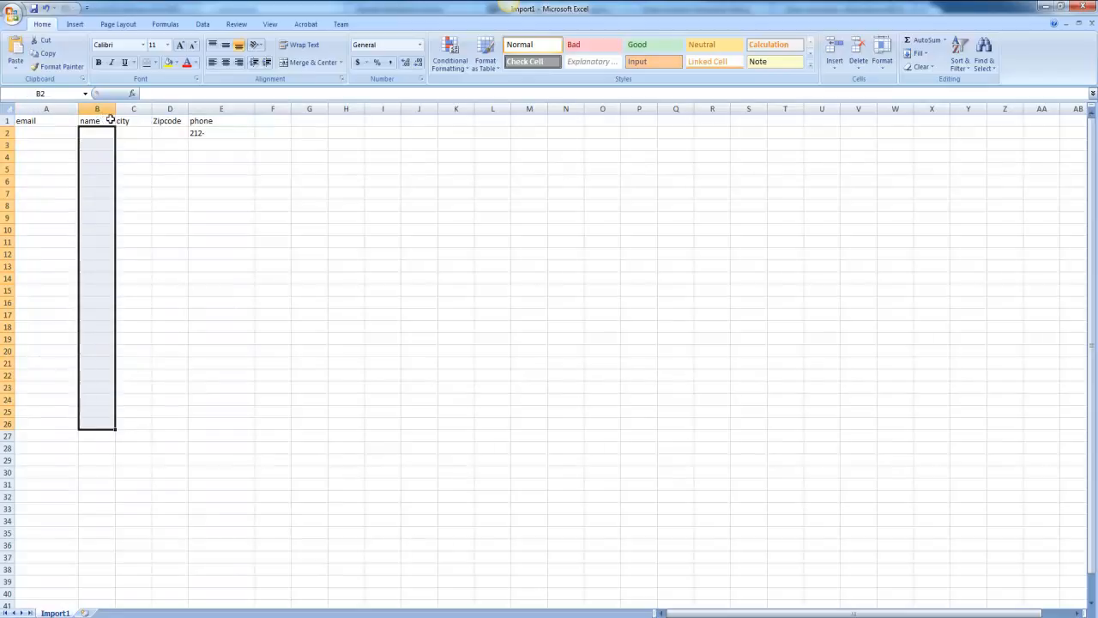
drag(122, 133, 135, 367)
drag(167, 134, 160, 499)
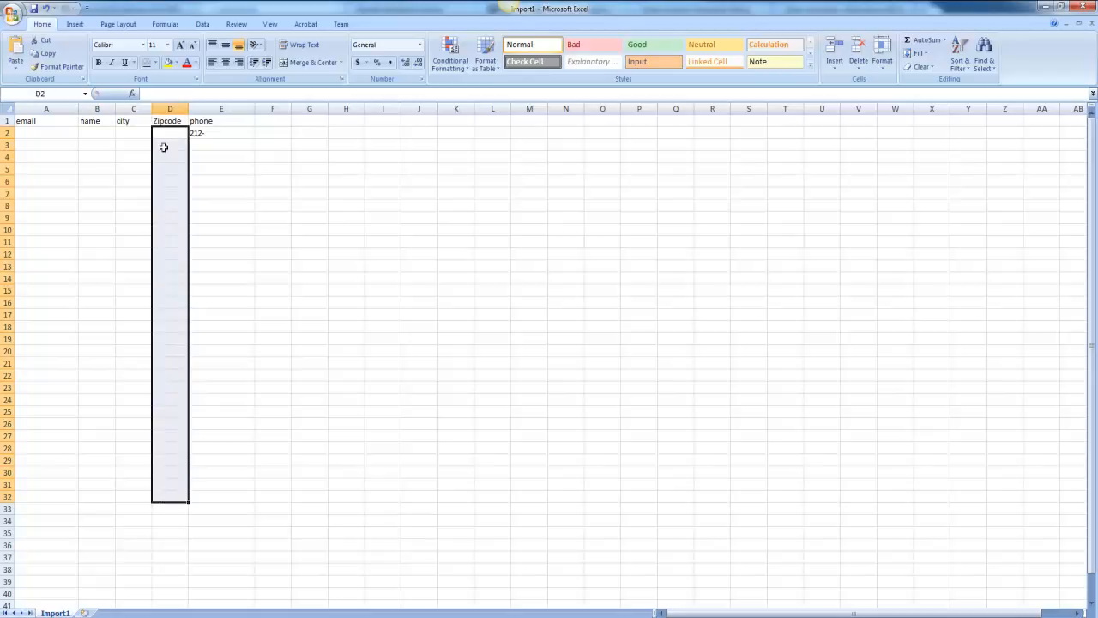
- Widen the Zipcode column slightly and review the header cells in row 1
drag(189, 109, 203, 110)
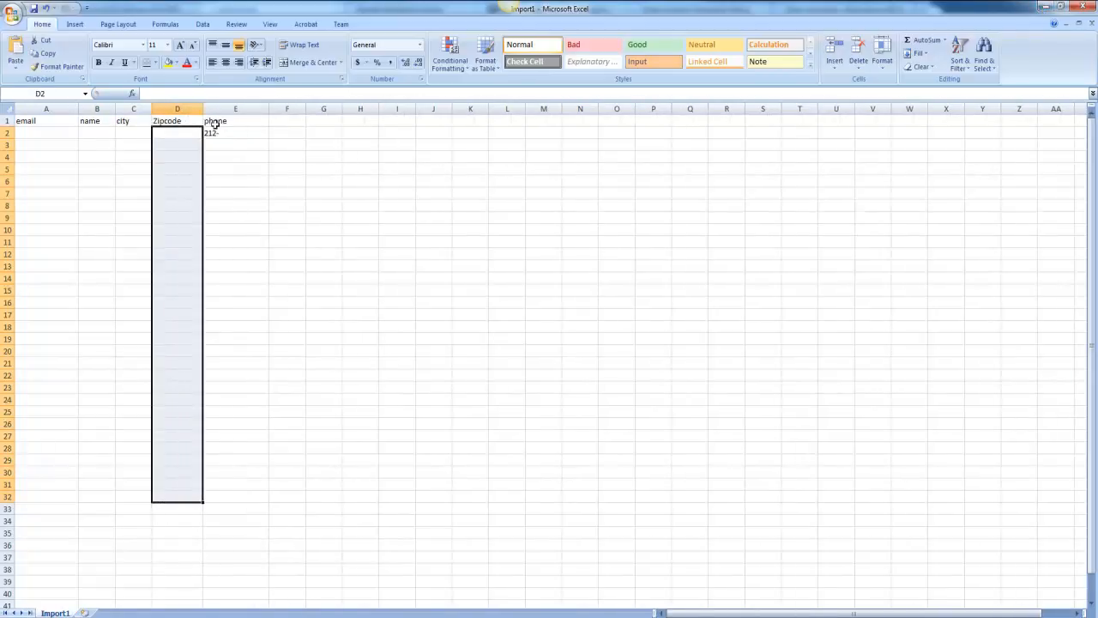
click(72, 120)
click(82, 120)
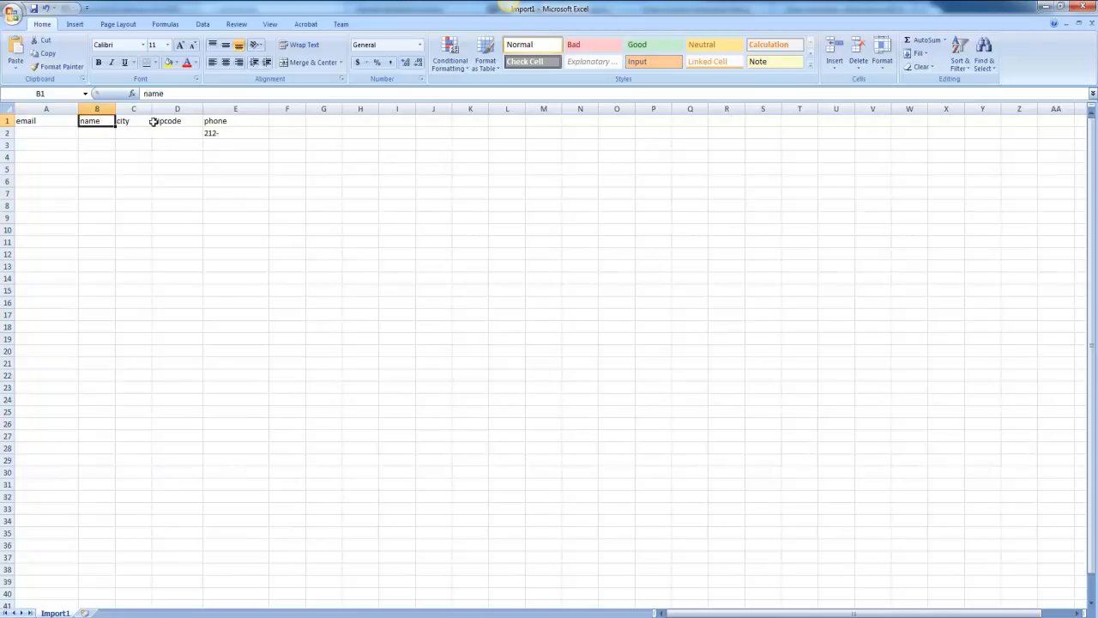
click(236, 120)
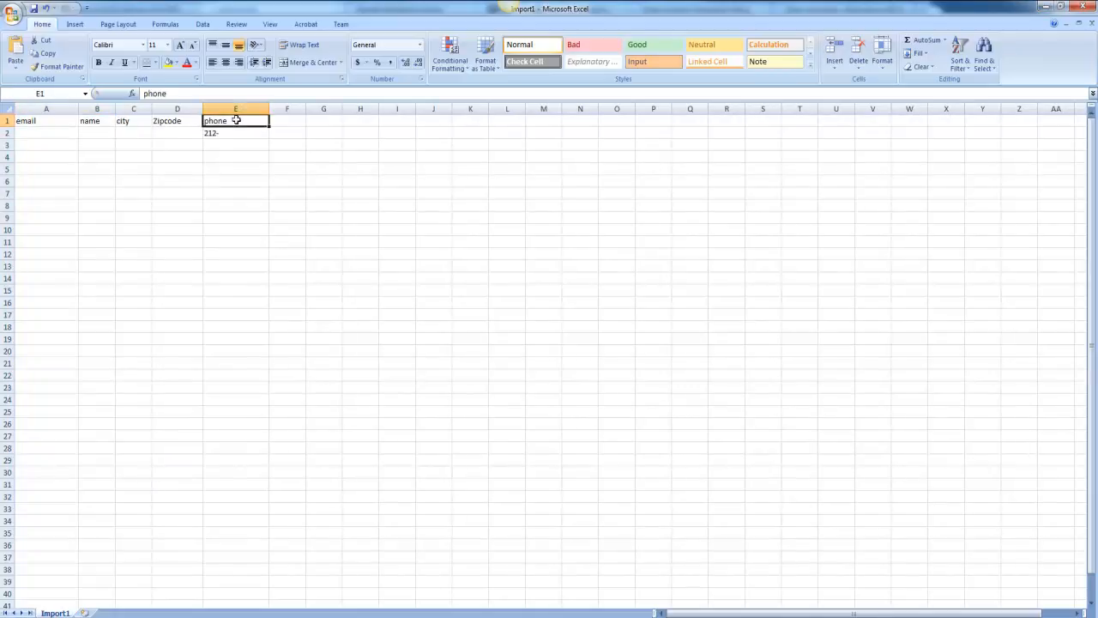
- Switch to Power Lead Pro X3 and open the CSV item import for the merged results
click(1047, 6)
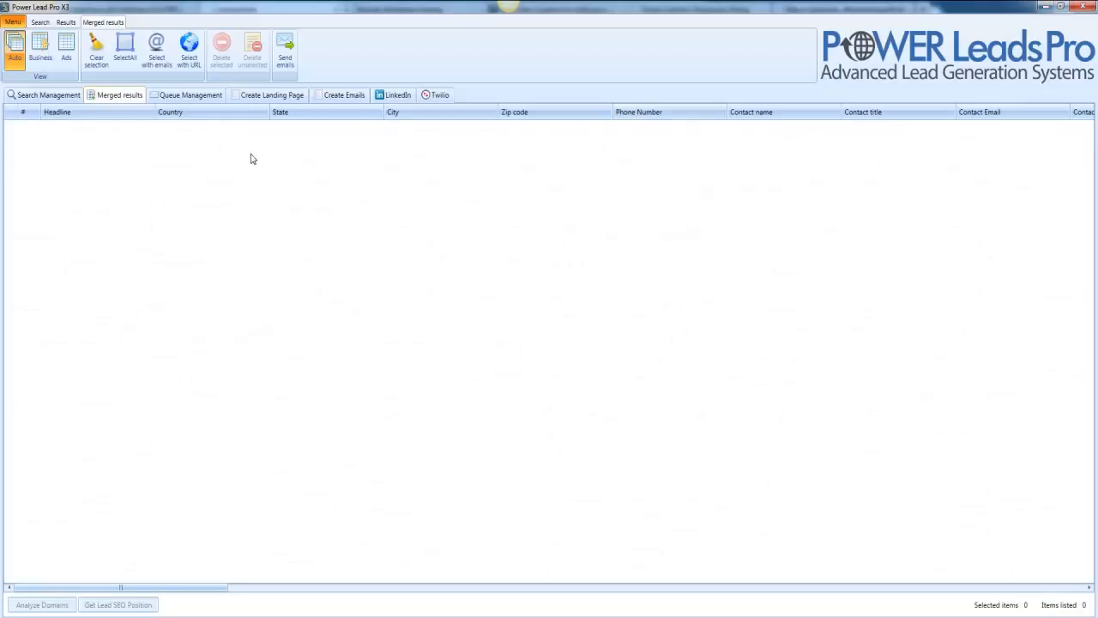
right_click(251, 158)
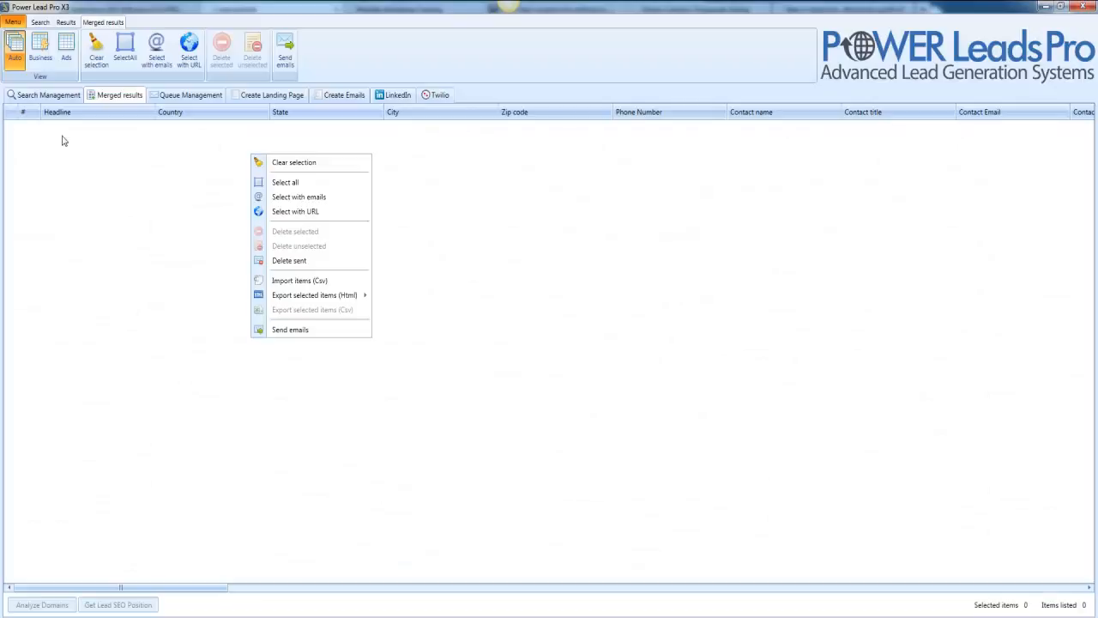
click(107, 103)
right_click(175, 171)
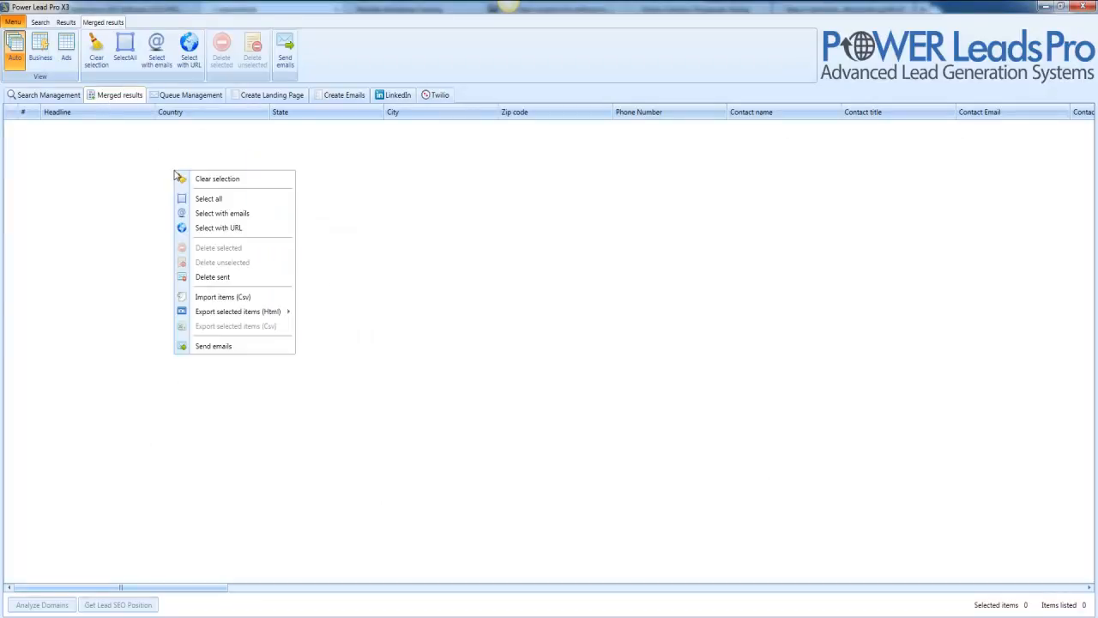
click(208, 297)
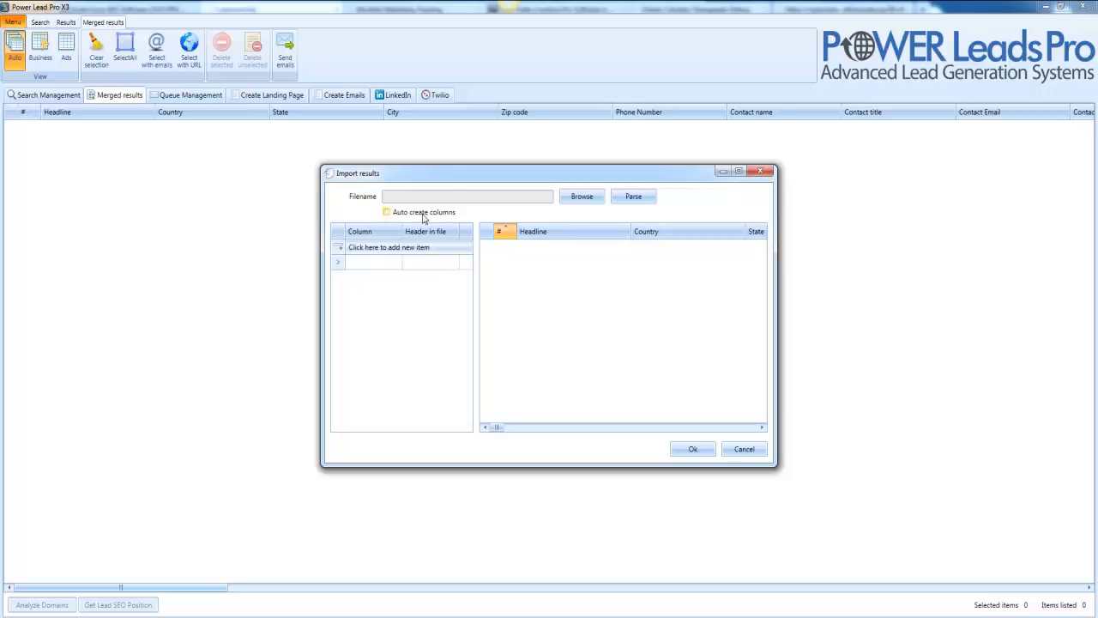
- Load the ImportCSV file from the Documents library as the import source
click(586, 199)
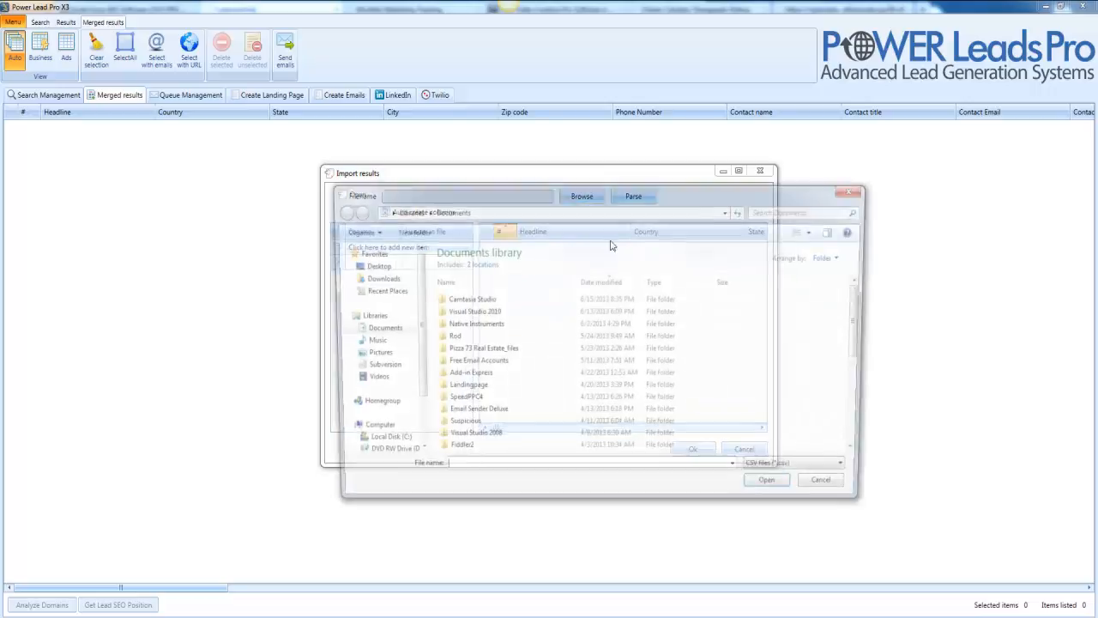
scroll(628, 343, down, 3)
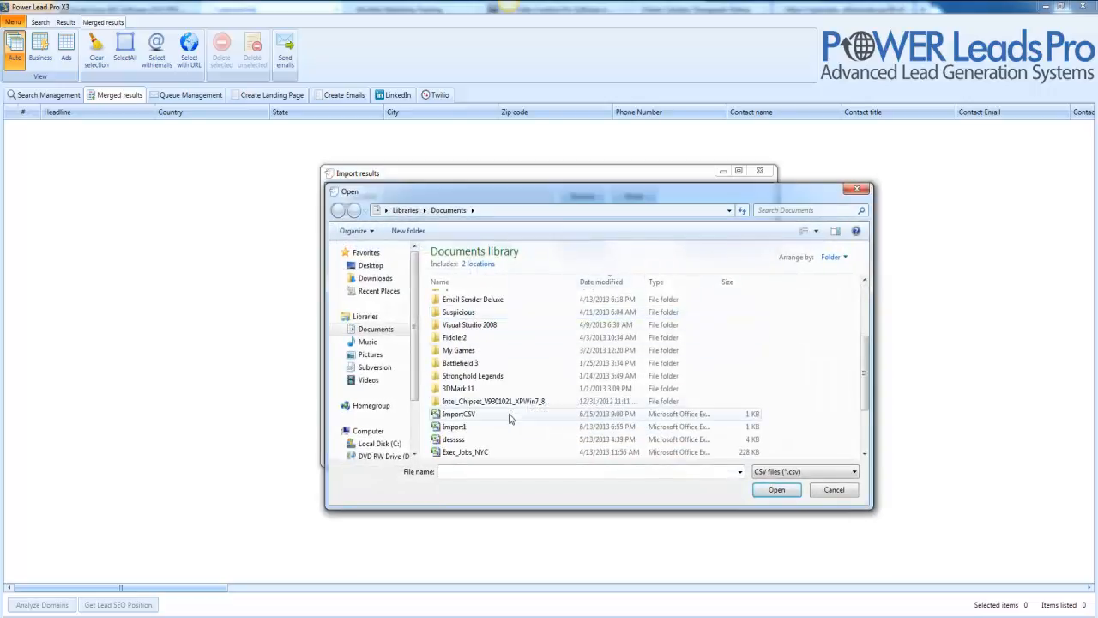
click(626, 414)
click(770, 488)
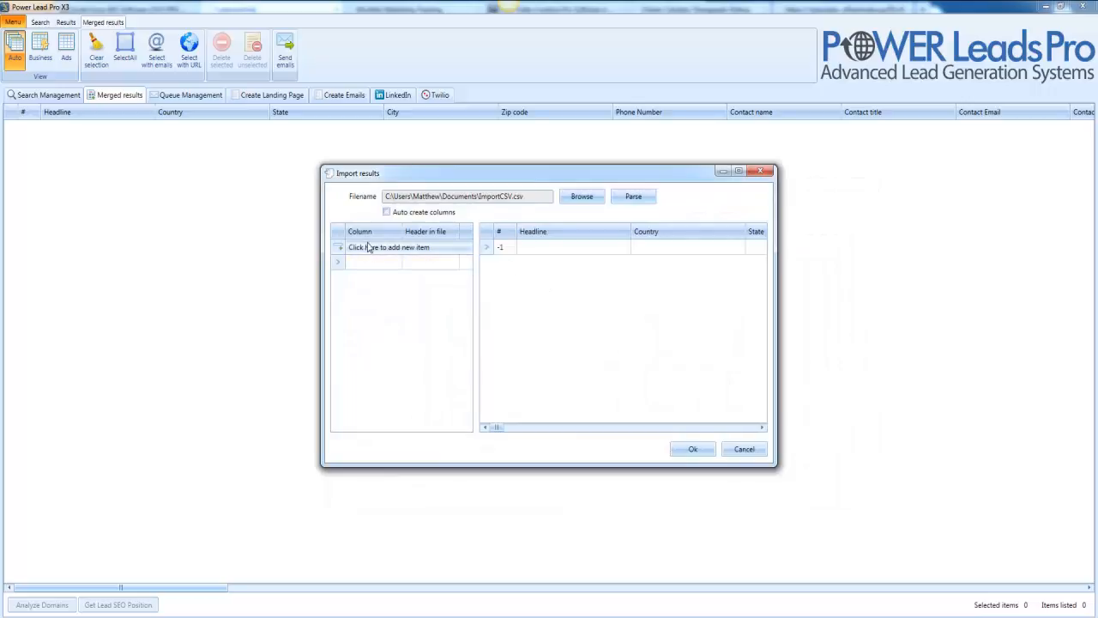
- Map the file's Email header to the Emails column in the first mapping row
click(431, 273)
click(431, 271)
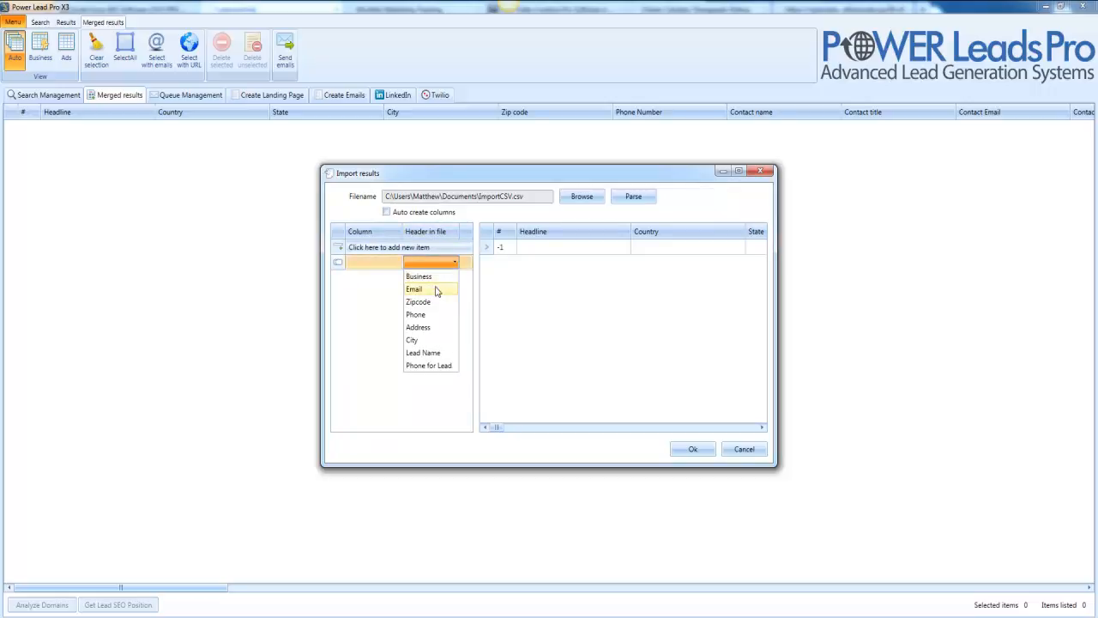
click(438, 289)
click(369, 261)
click(369, 262)
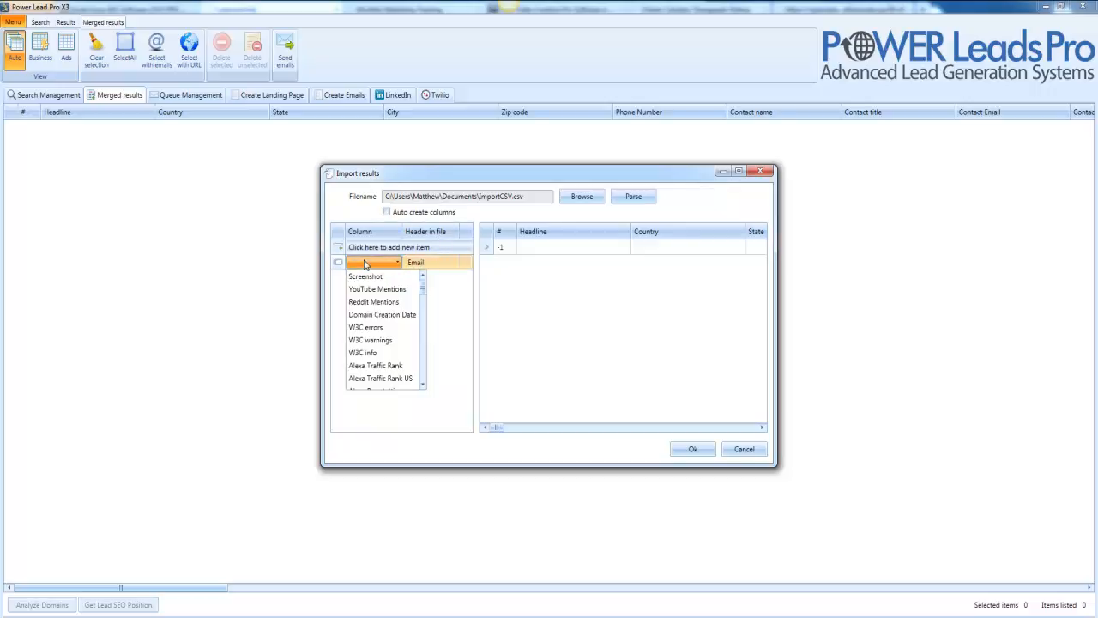
drag(422, 287, 420, 329)
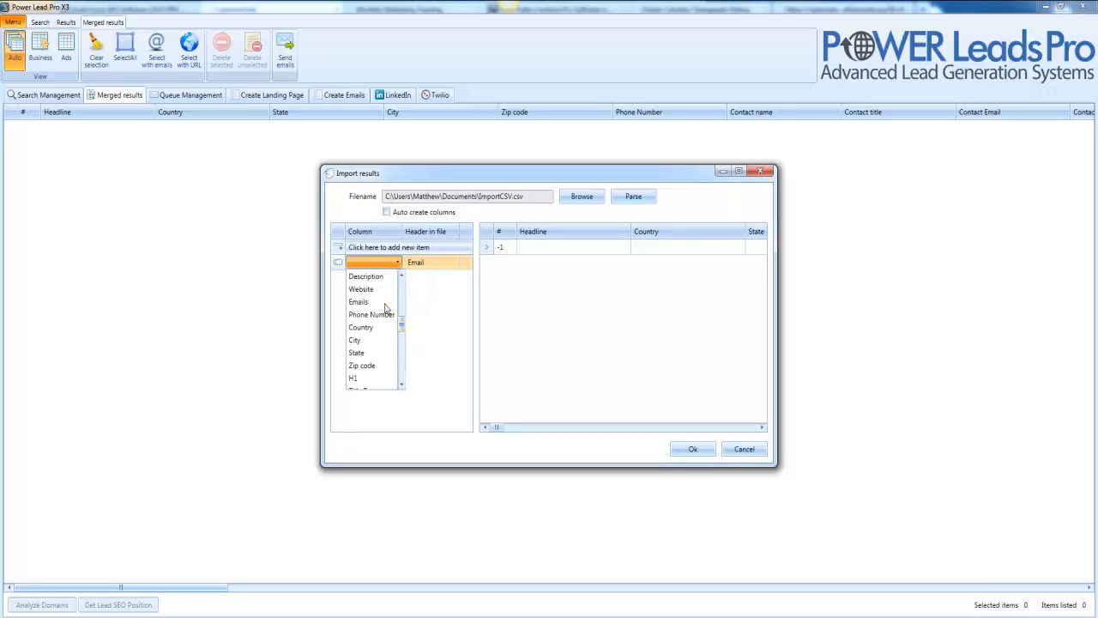
click(375, 302)
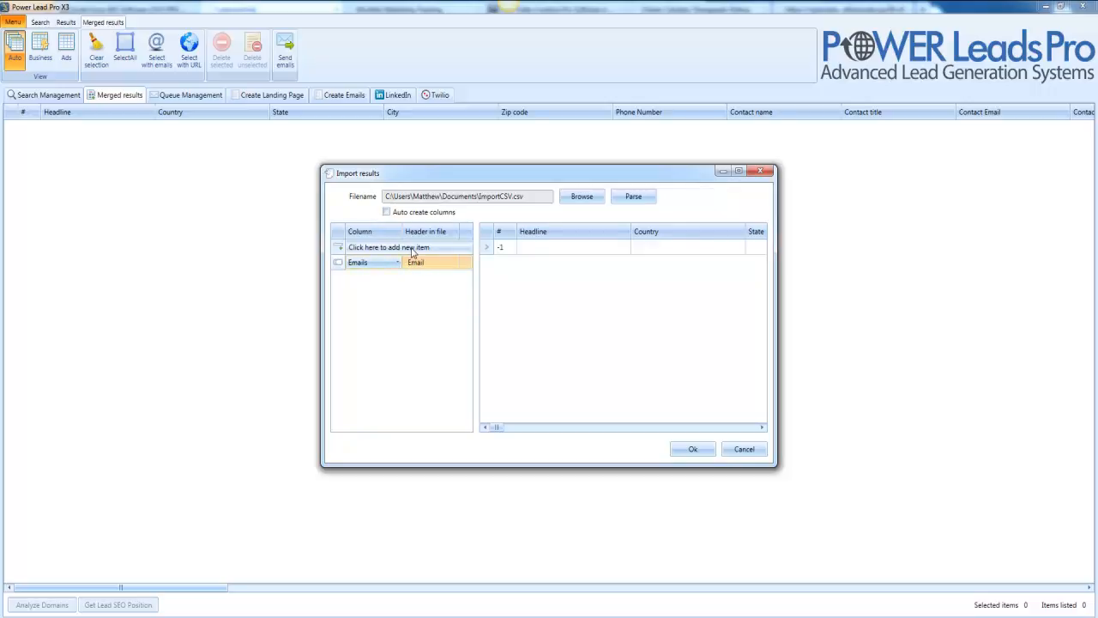
- Add a second mapping row that assigns the file's City header to the City column
click(351, 251)
click(360, 247)
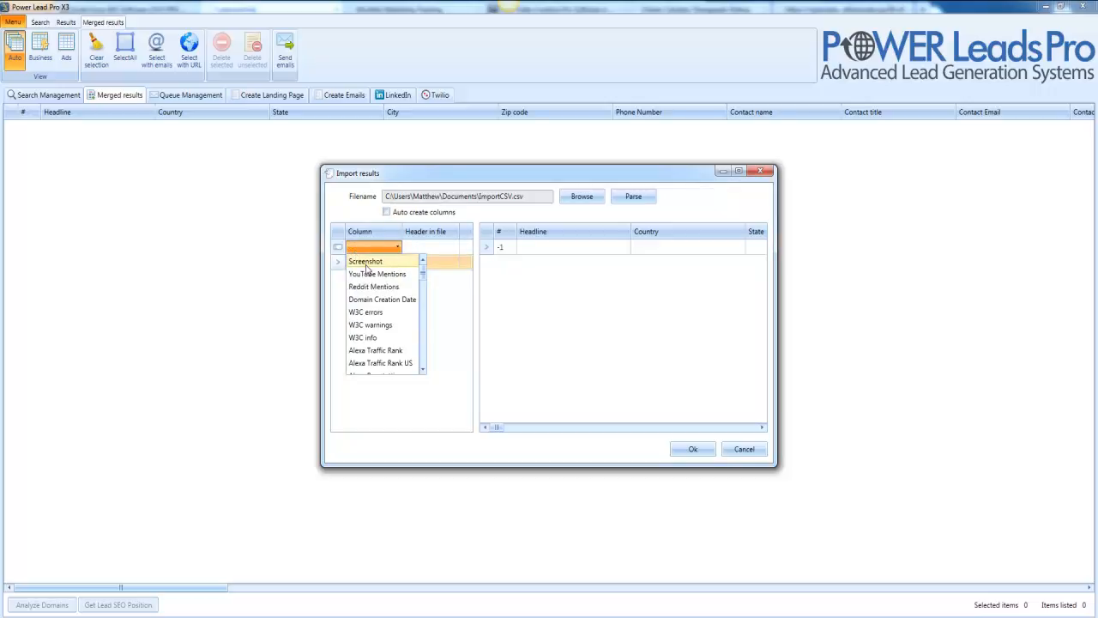
click(434, 247)
click(434, 250)
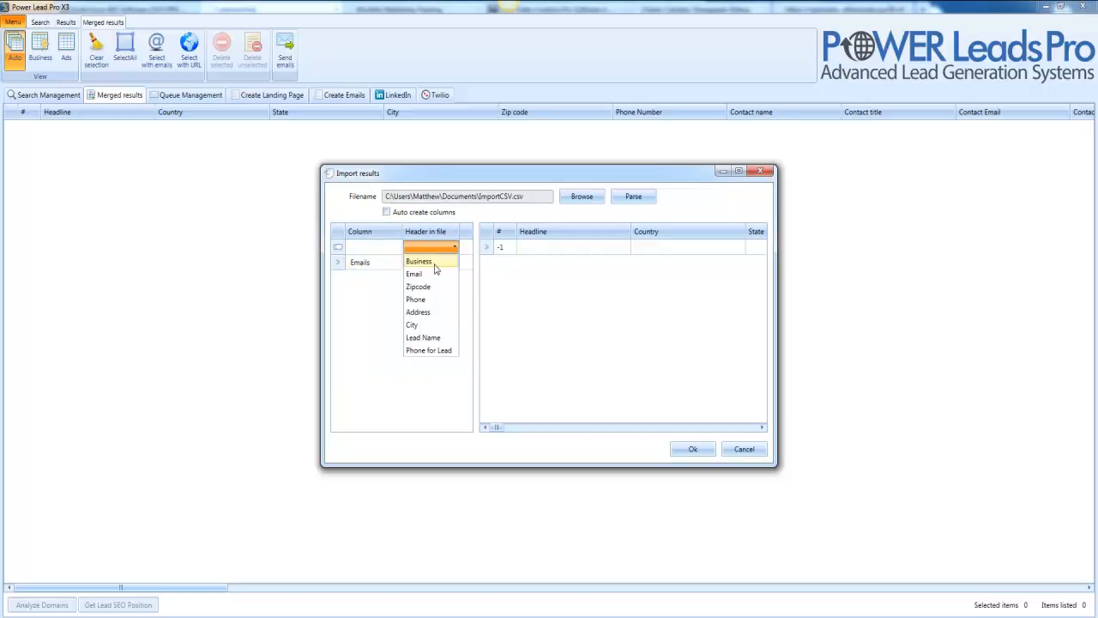
click(412, 325)
click(372, 247)
click(371, 247)
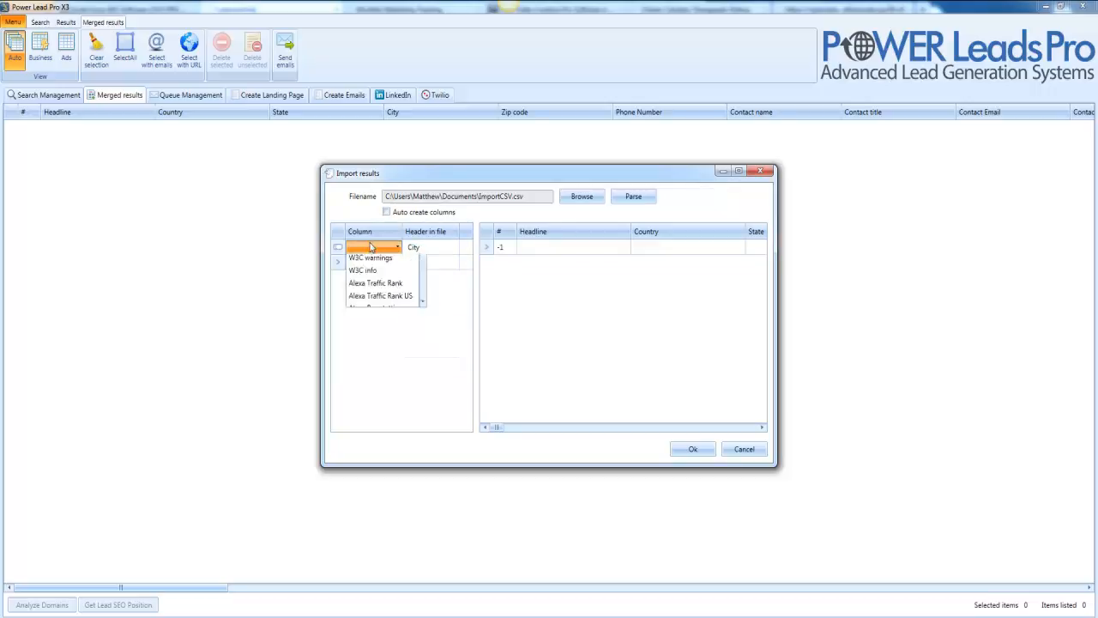
scroll(378, 292, up, 5)
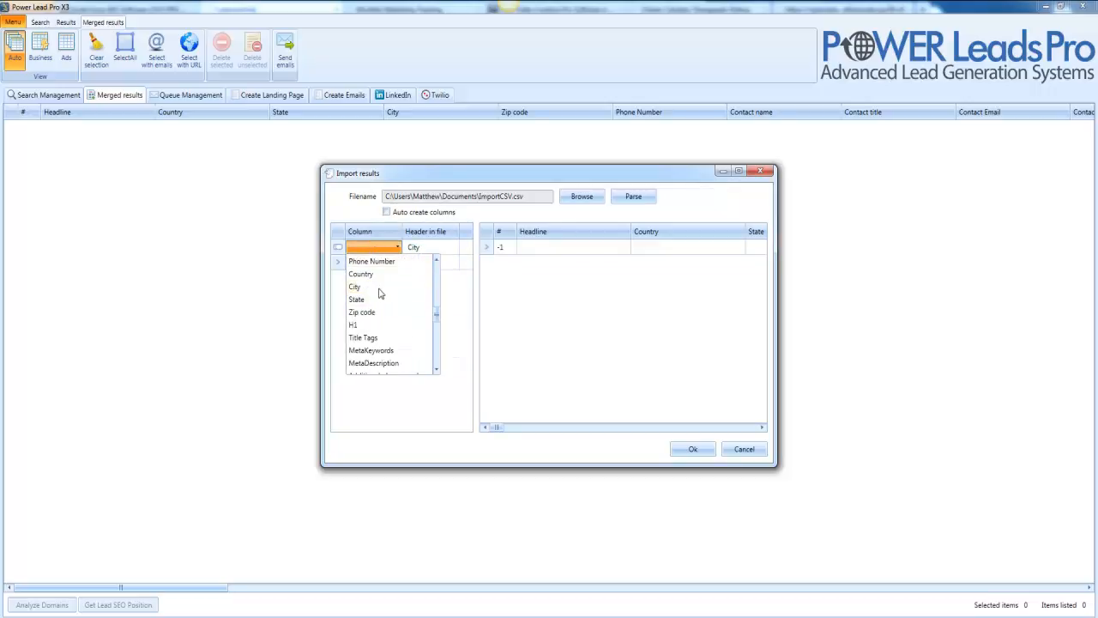
click(380, 292)
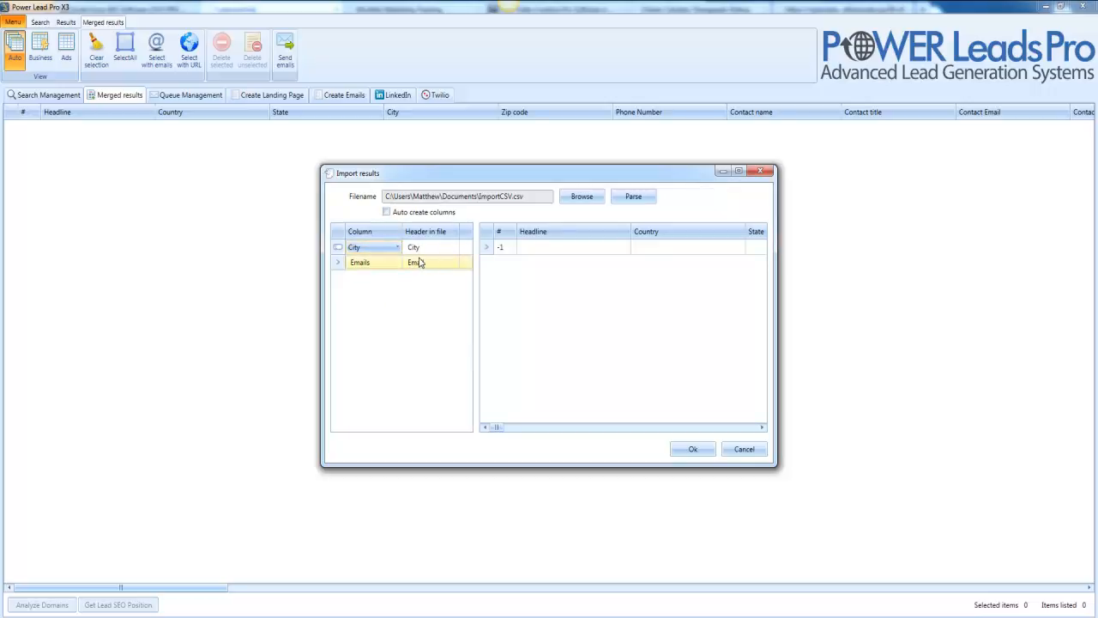
click(337, 248)
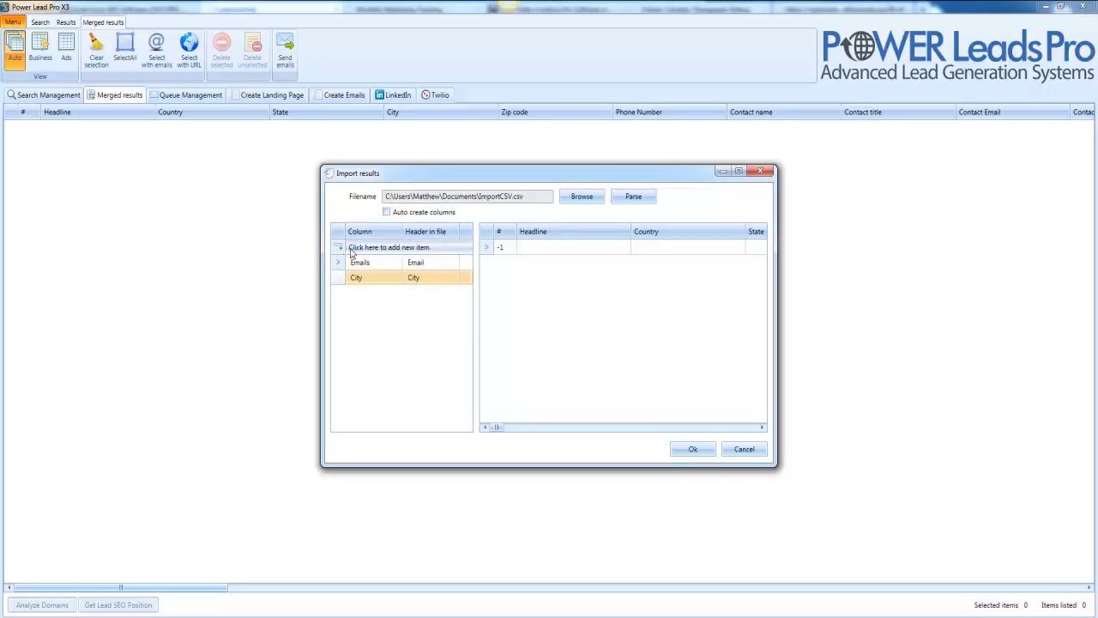
- Add a mapping row that assigns the file's Zipcode header to the Zip code column
click(362, 249)
click(368, 249)
click(418, 251)
click(419, 251)
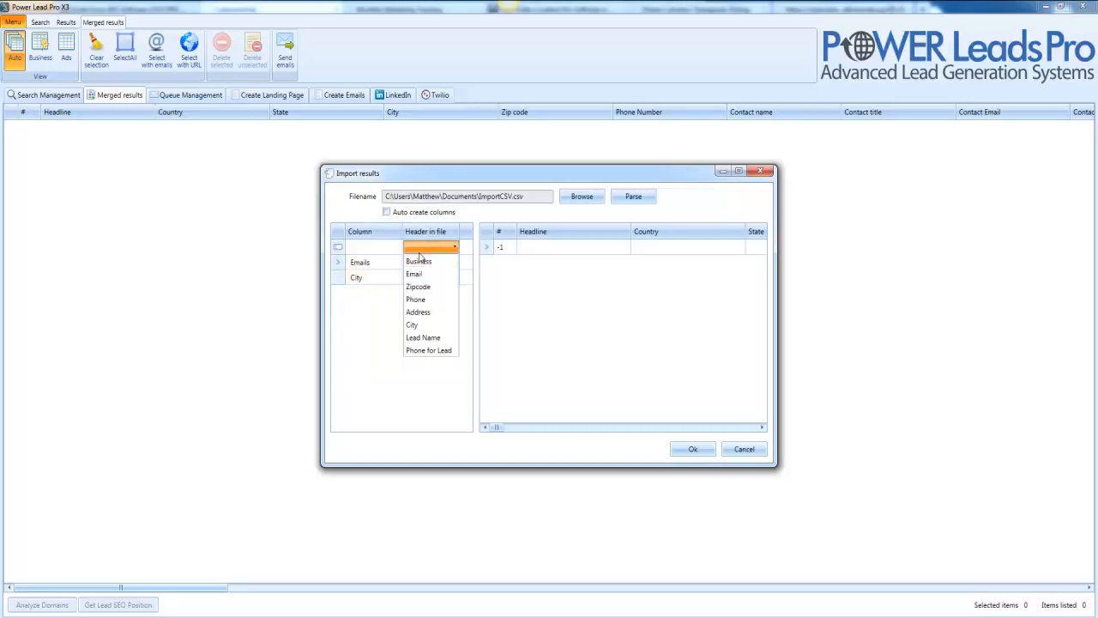
click(429, 288)
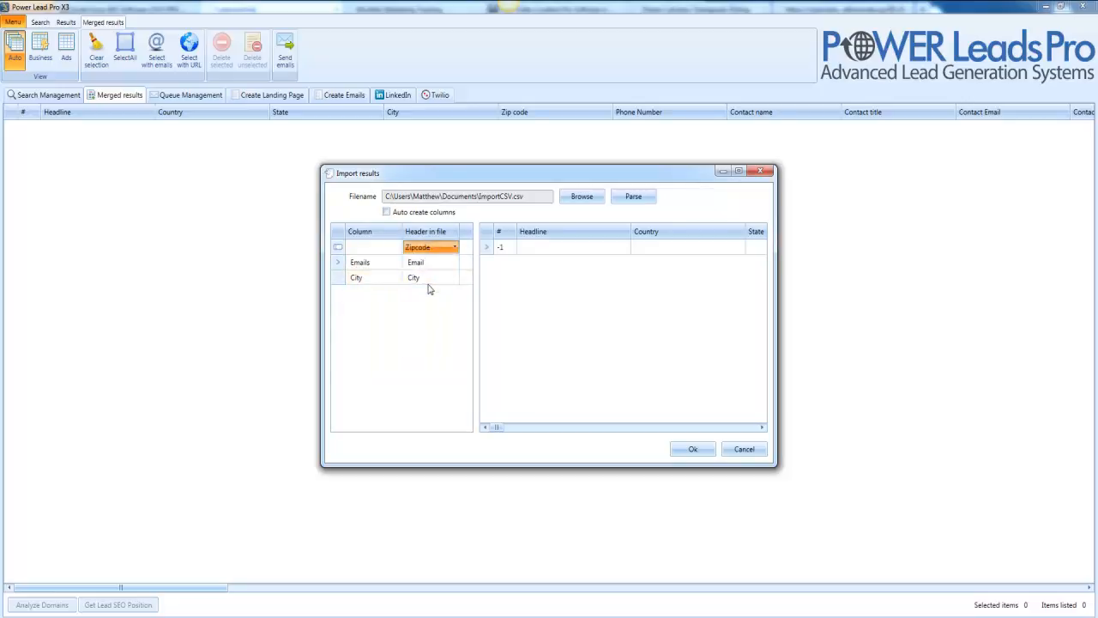
click(380, 248)
click(381, 248)
scroll(381, 288, down, 10)
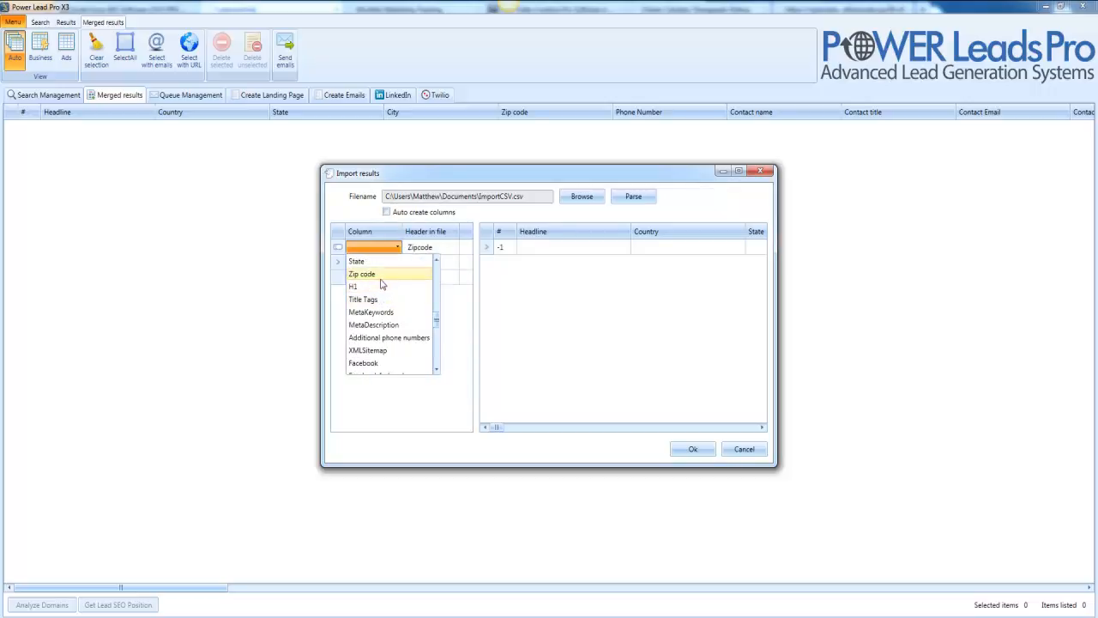
click(382, 275)
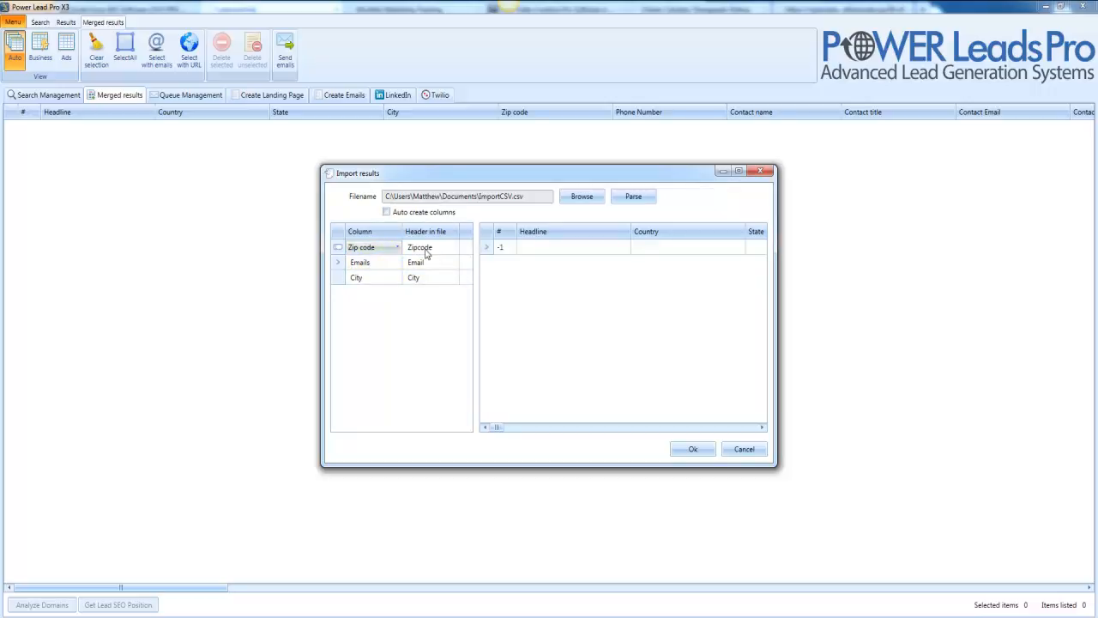
click(340, 247)
- Add a mapping row that assigns the file's Business header to the Headline column
click(427, 247)
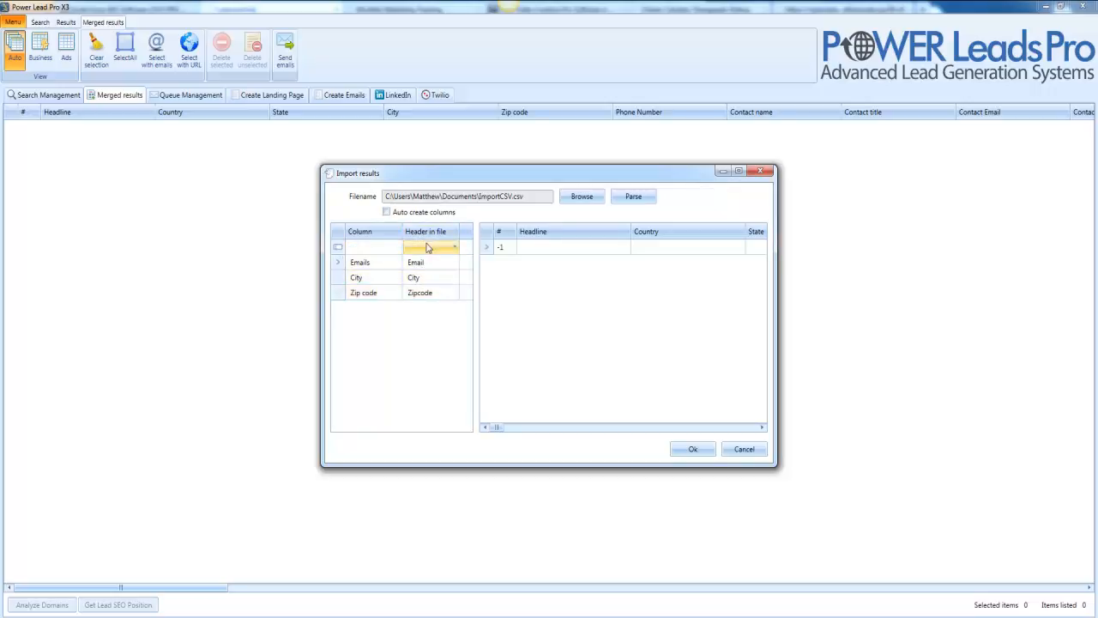
click(428, 247)
click(431, 262)
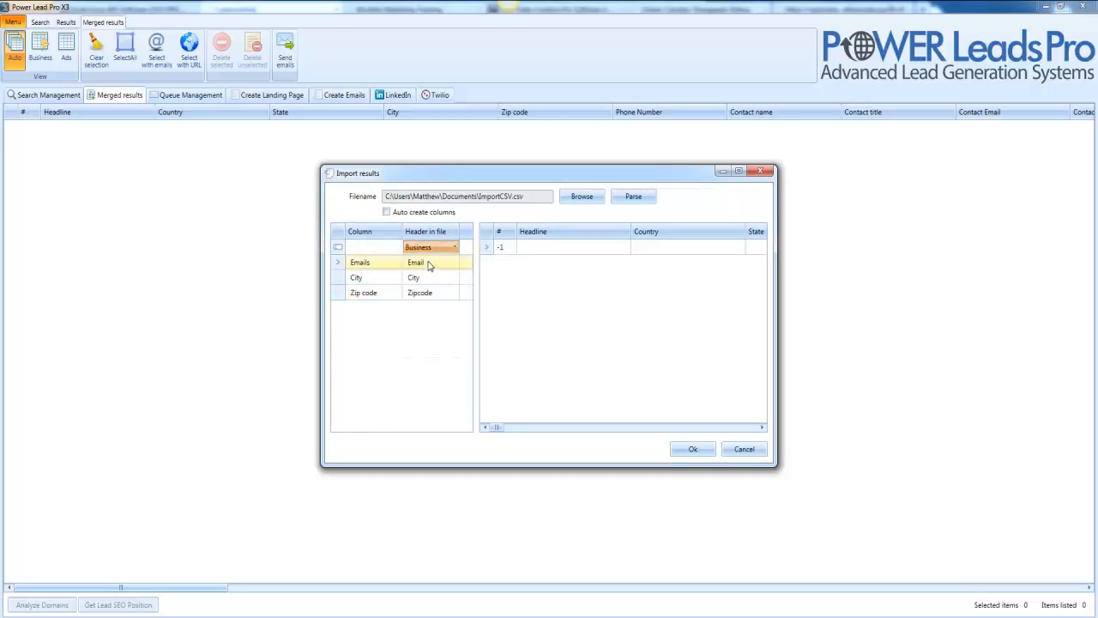
click(377, 247)
click(397, 247)
drag(422, 279, 421, 304)
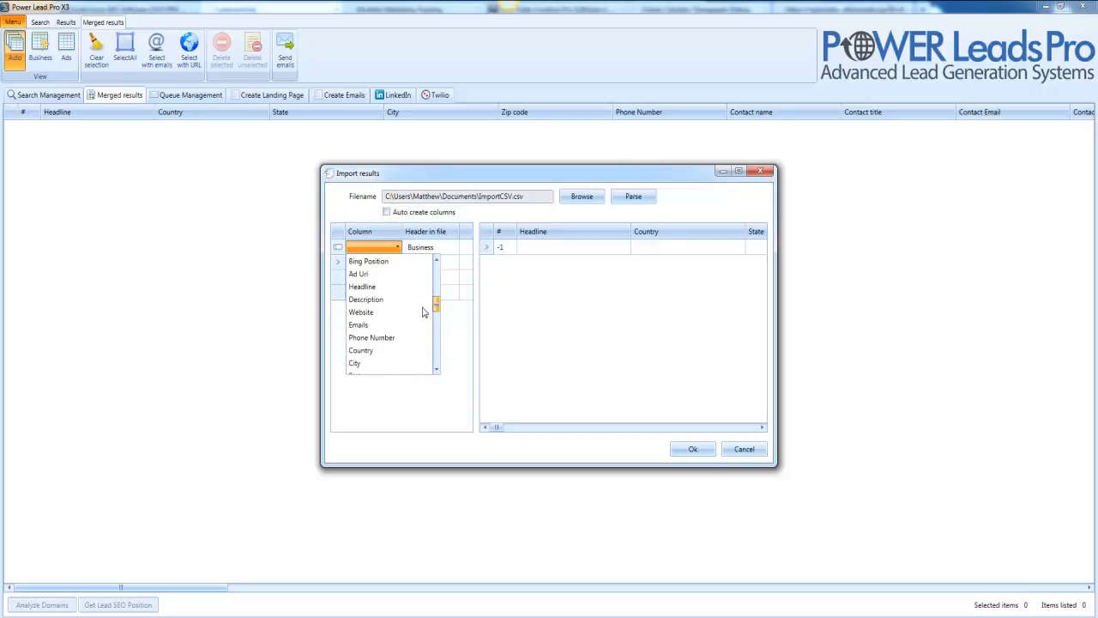
click(383, 285)
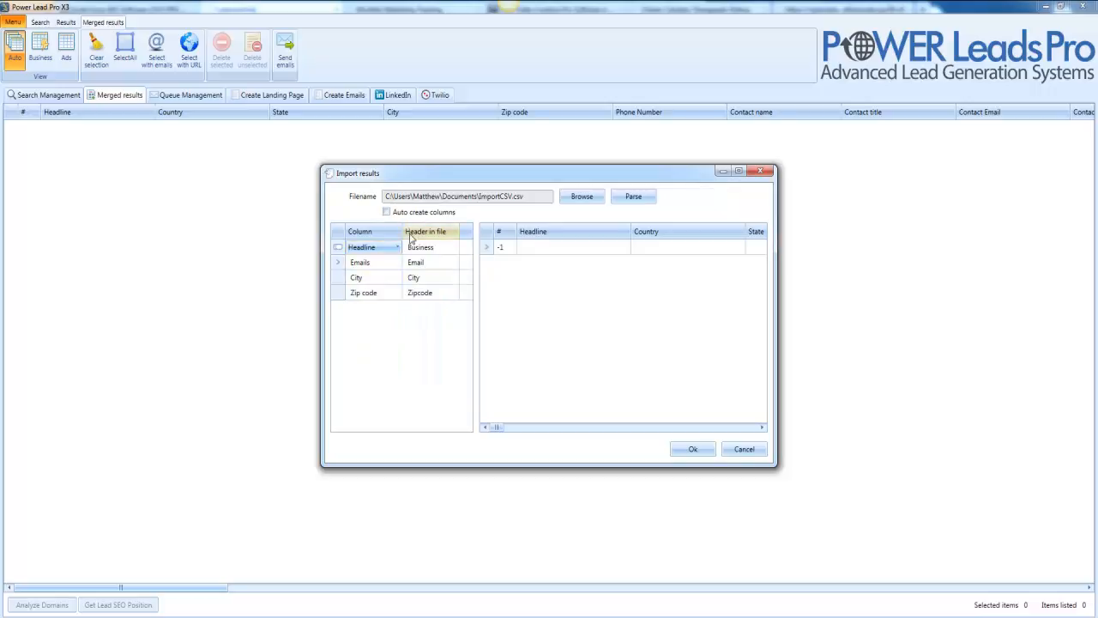
key(Return)
- Add a mapping row that assigns the file's Lead Name header to the Contact name column
click(432, 249)
click(431, 250)
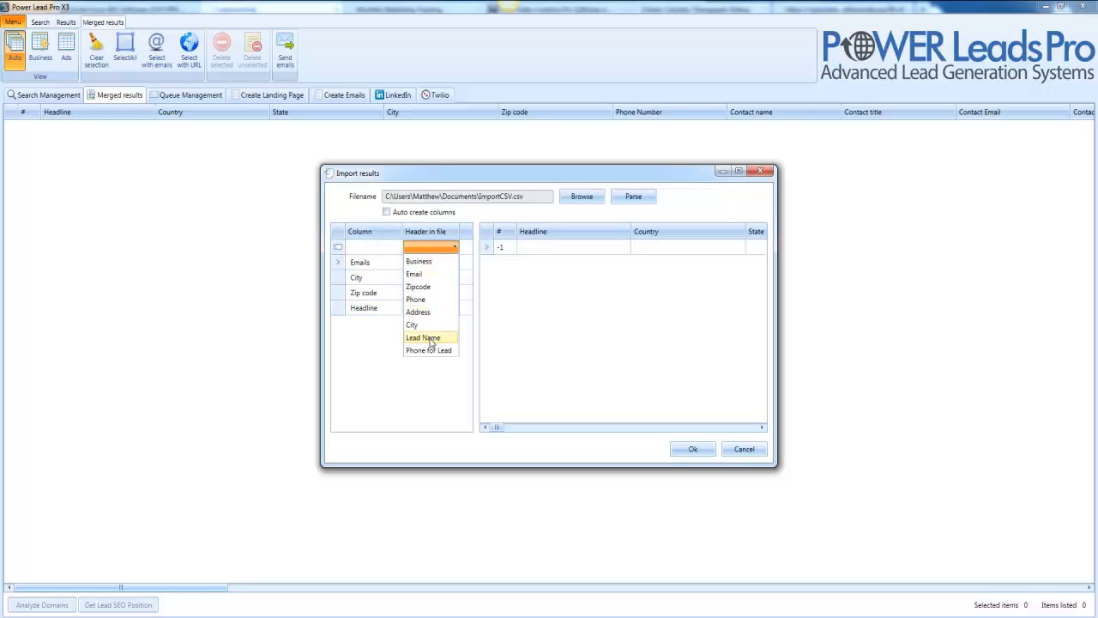
click(422, 337)
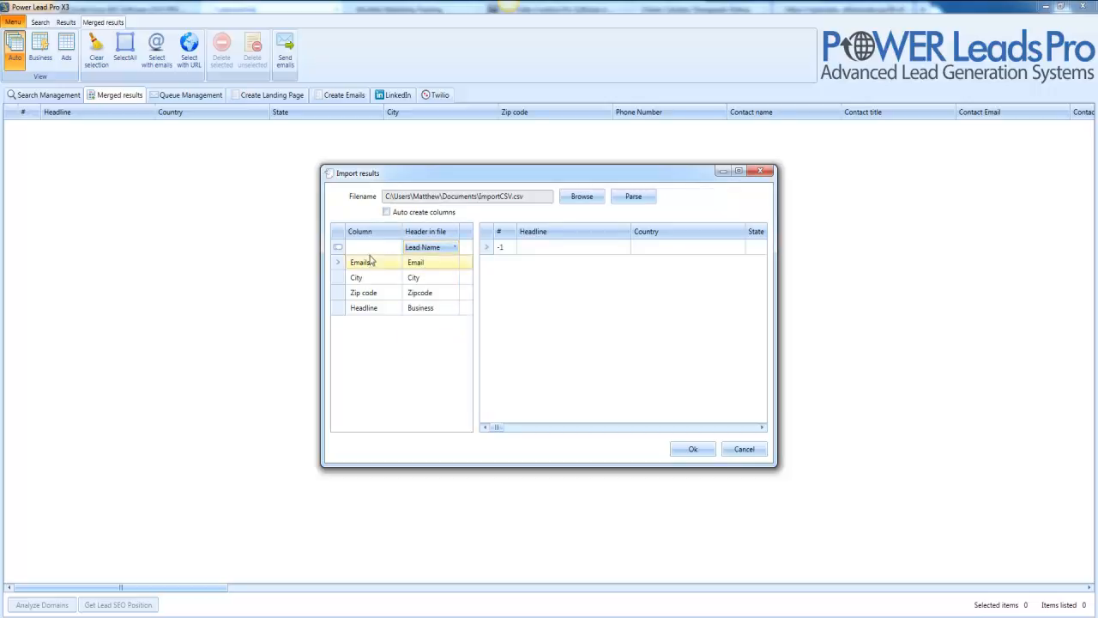
click(373, 247)
scroll(386, 317, up, 3)
scroll(389, 320, down, 8)
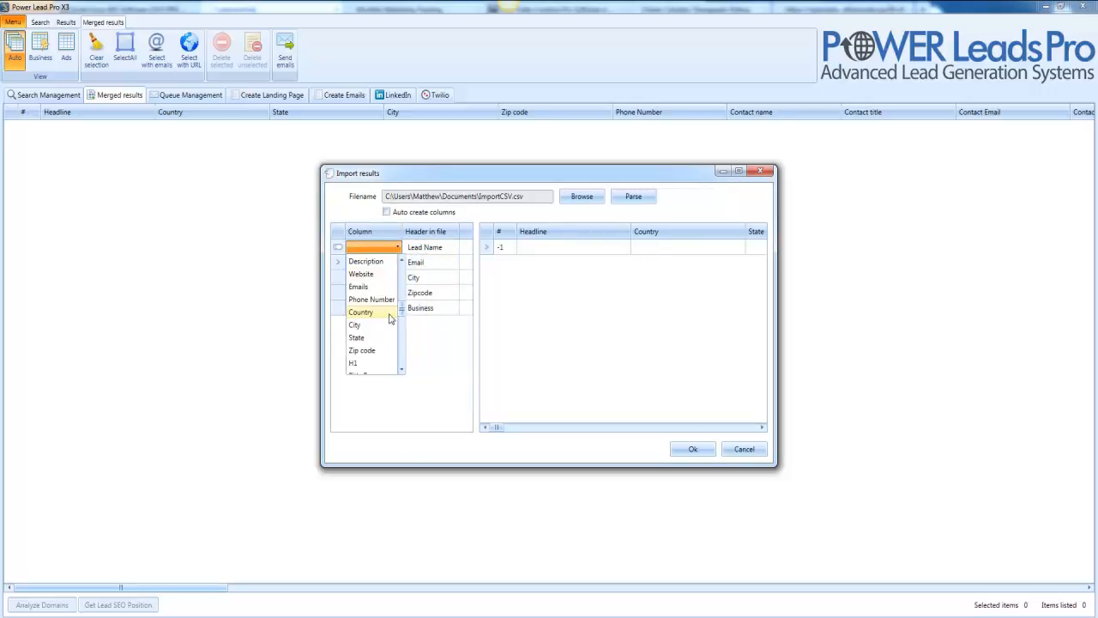
scroll(389, 325, down, 8)
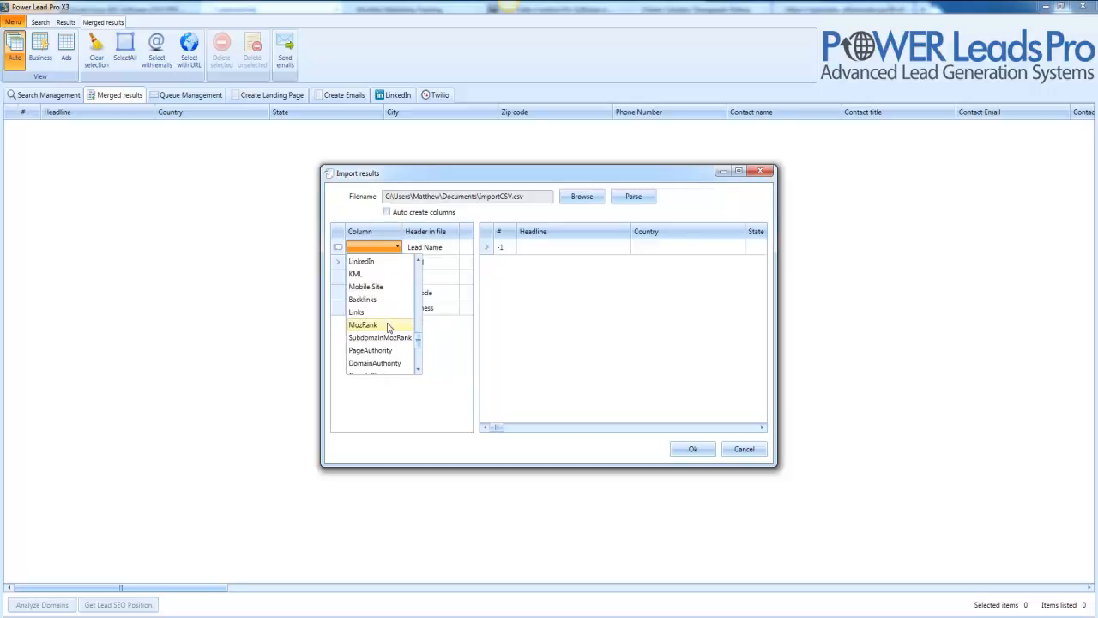
scroll(388, 321, down, 5)
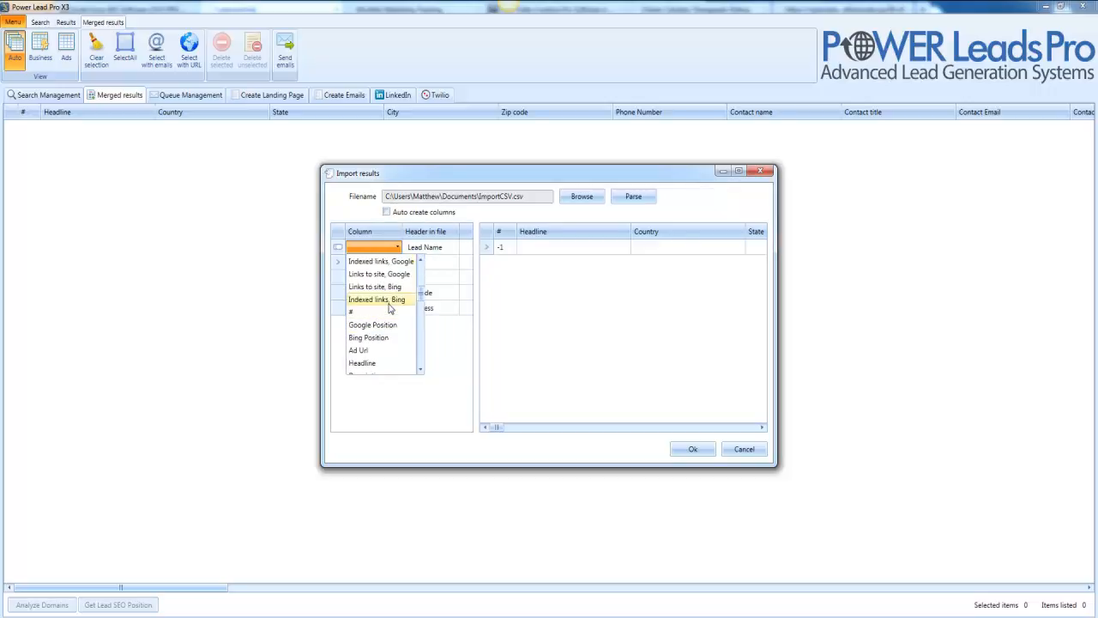
scroll(389, 309, down, 10)
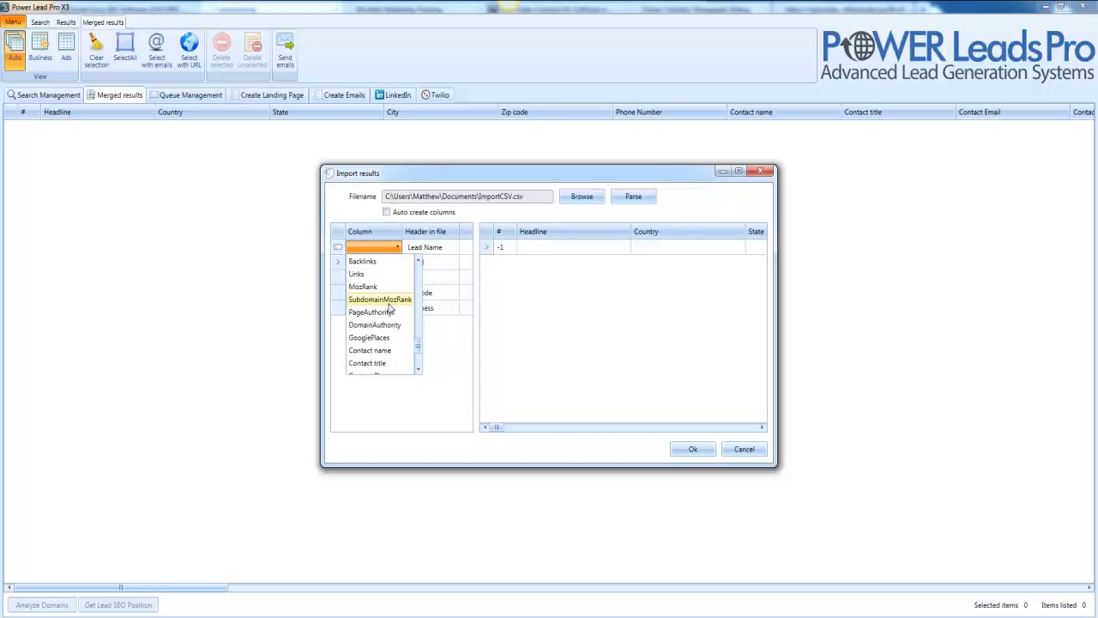
scroll(388, 309, up, 1)
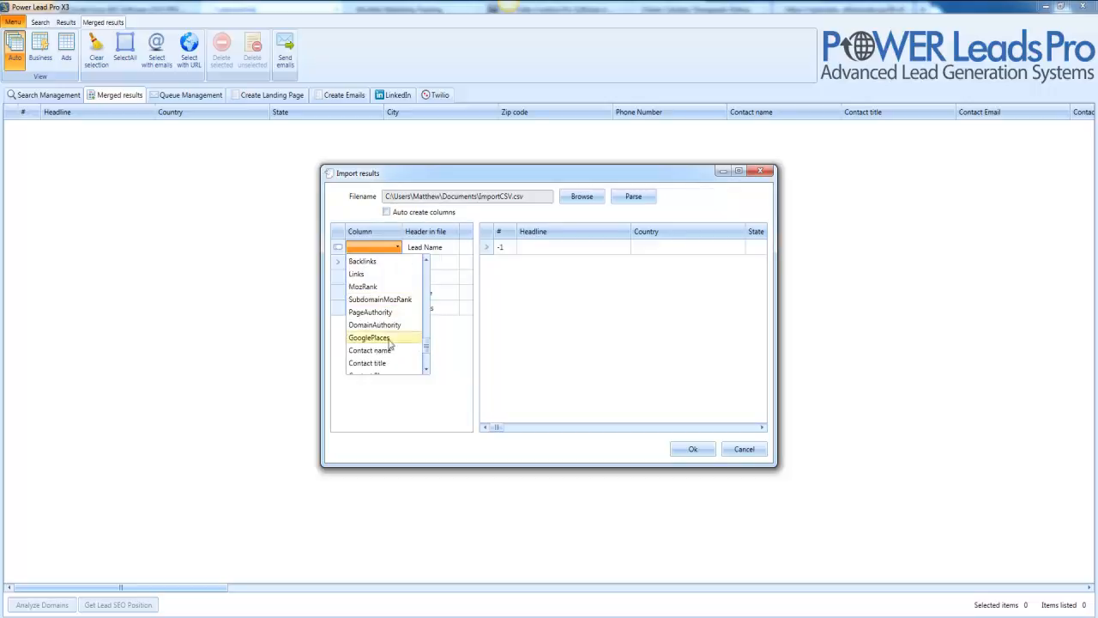
click(388, 349)
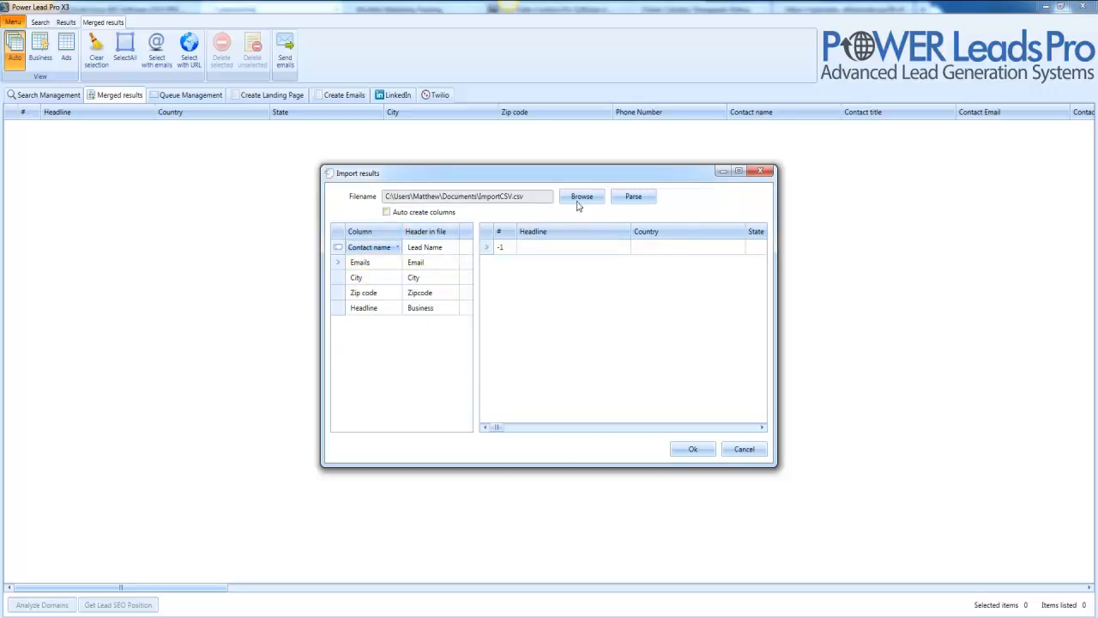
- Parse the CSV file with the defined mappings and import its record into the merged results
click(632, 198)
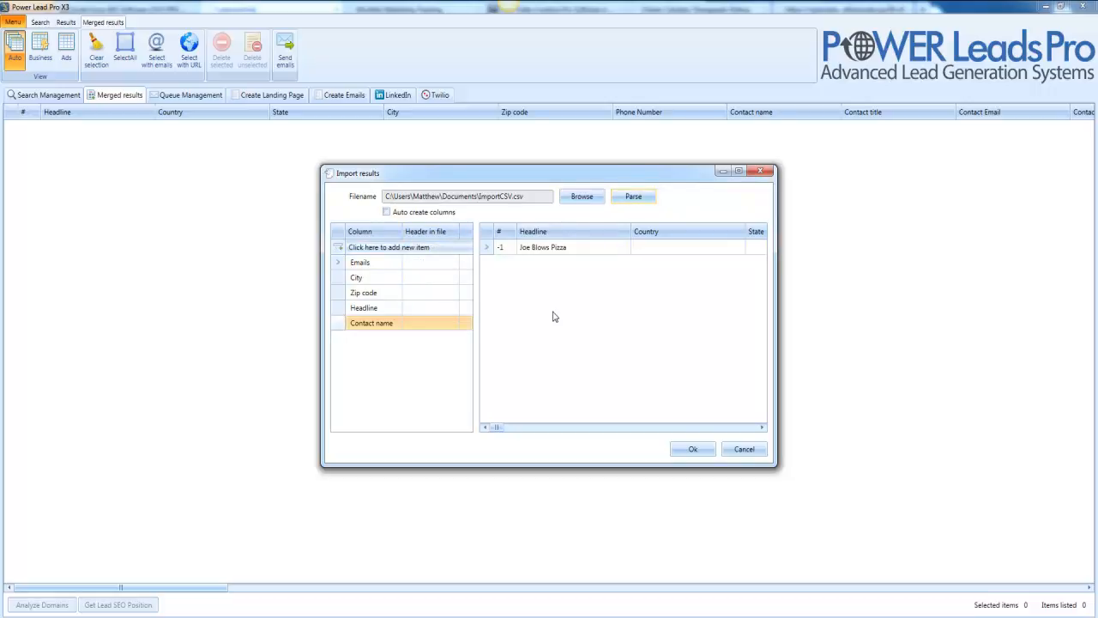
click(699, 453)
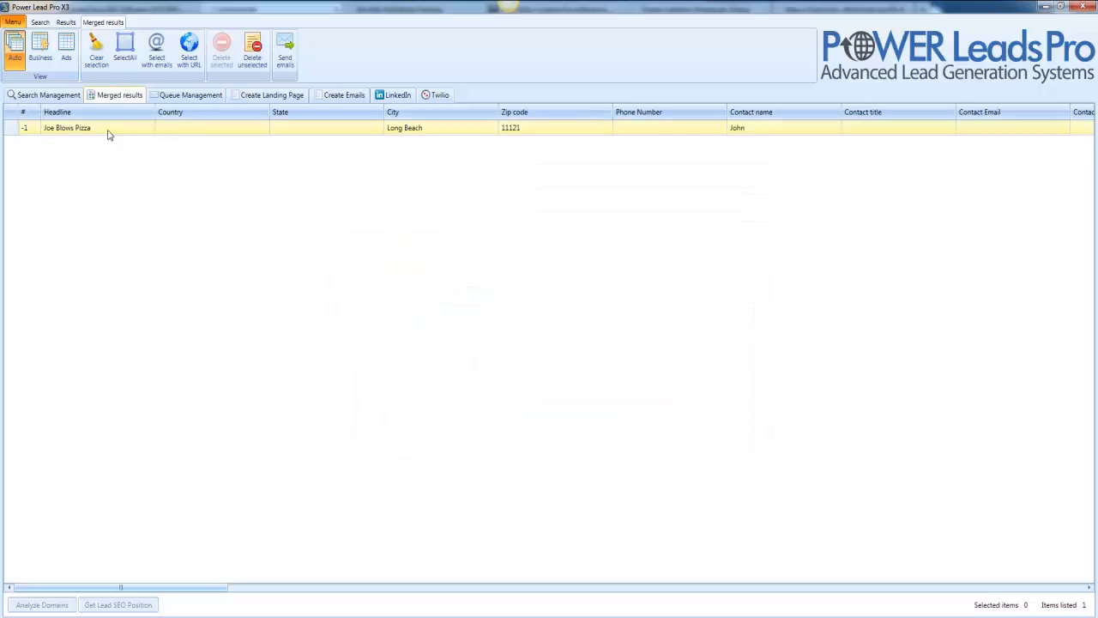
- Examine the imported record's Headline, City, Zip code, Contact name and Emails values across the merged results columns
click(118, 134)
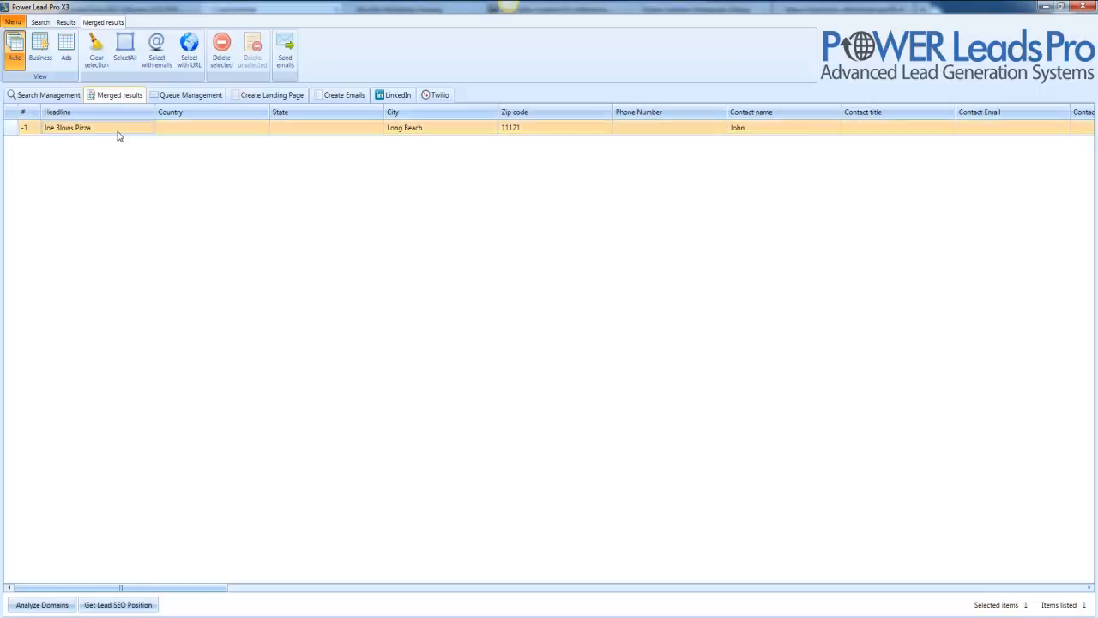
click(428, 130)
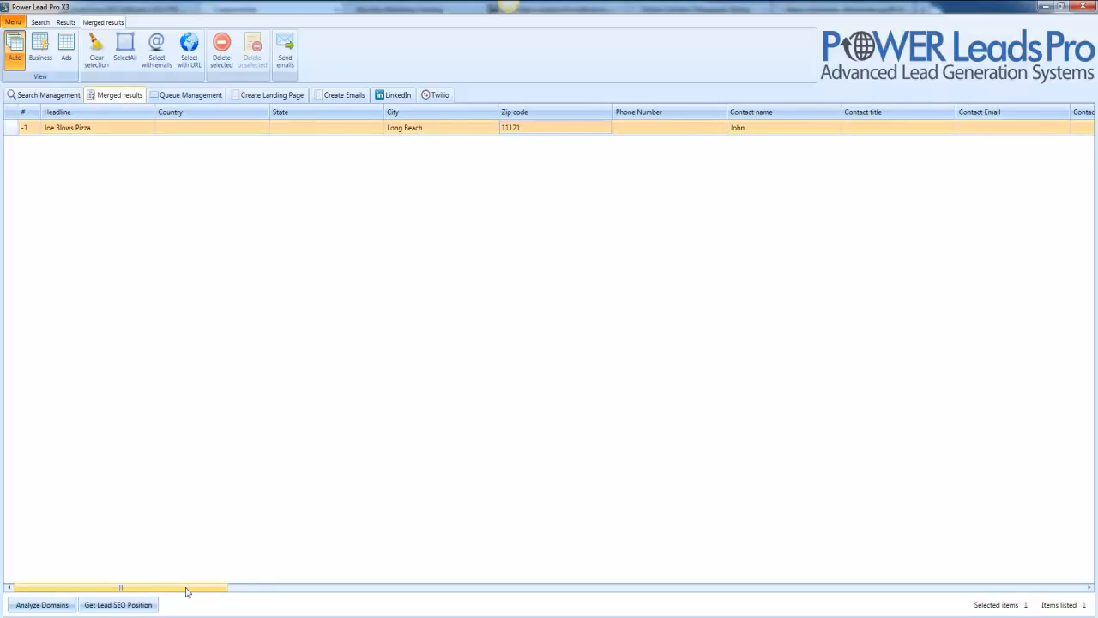
drag(191, 588, 290, 587)
click(223, 130)
click(684, 130)
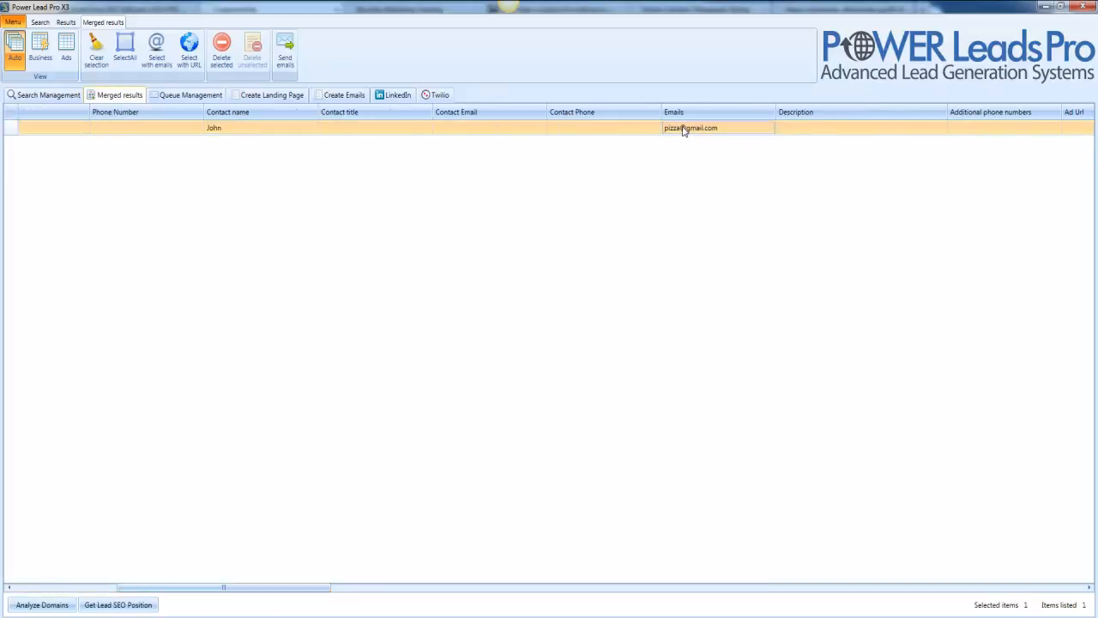
drag(210, 588, 157, 553)
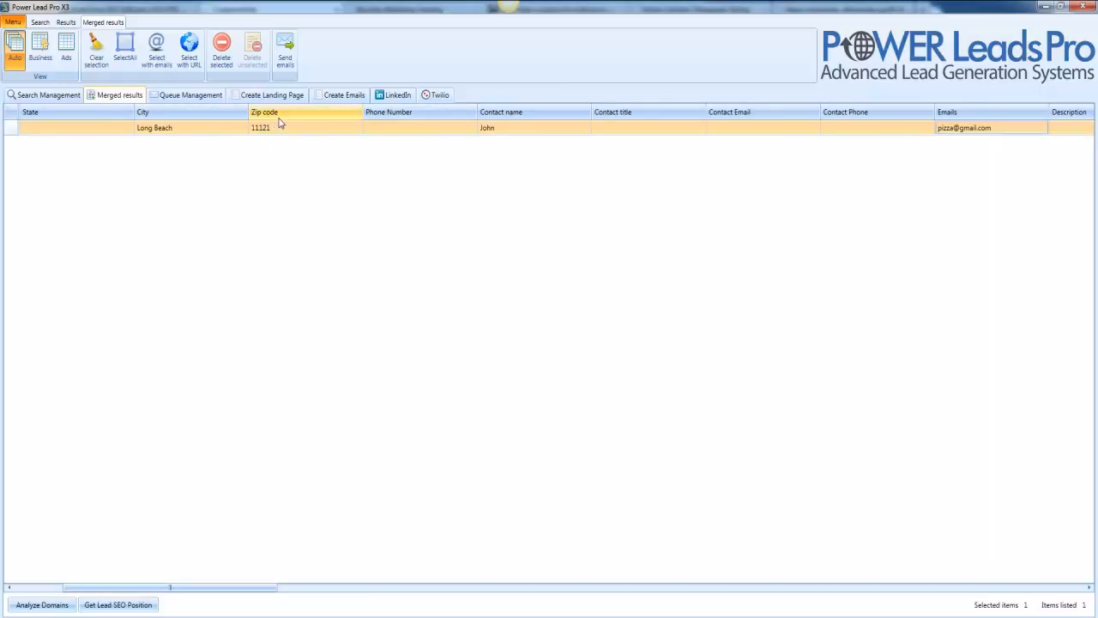
drag(276, 590, 239, 586)
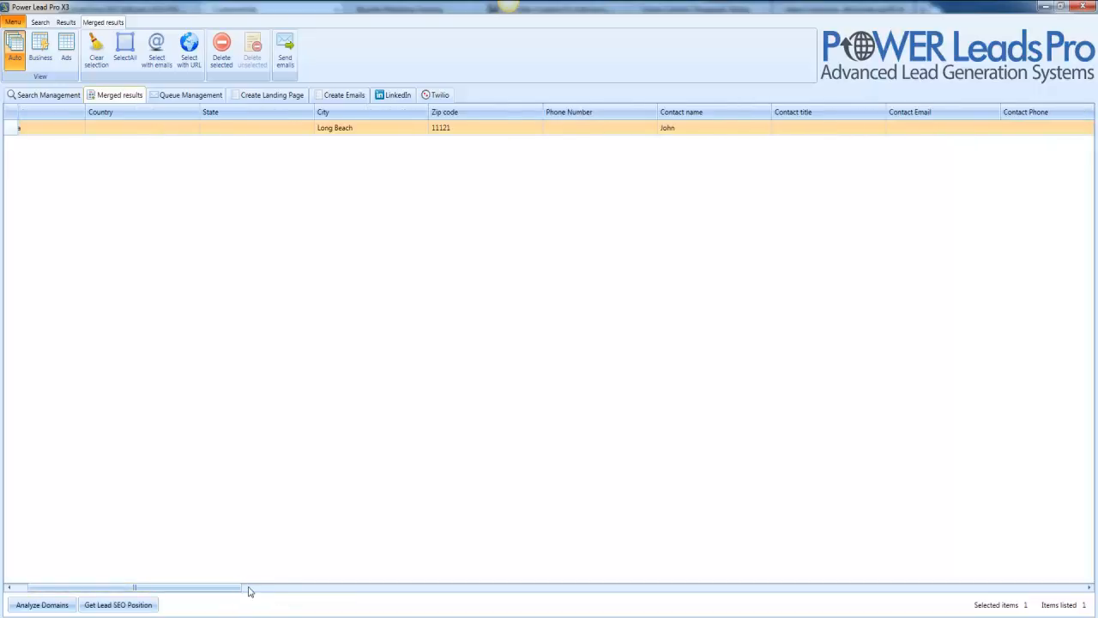